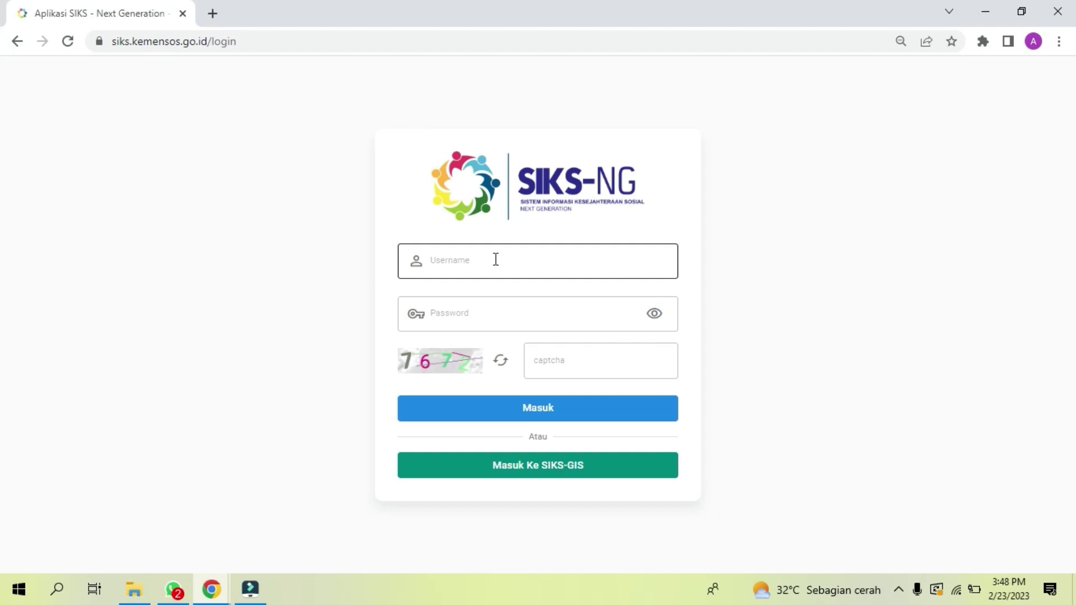
Step: Log in to SIKS-NG with the account username, password and the displayed captcha code
left_click(495, 259)
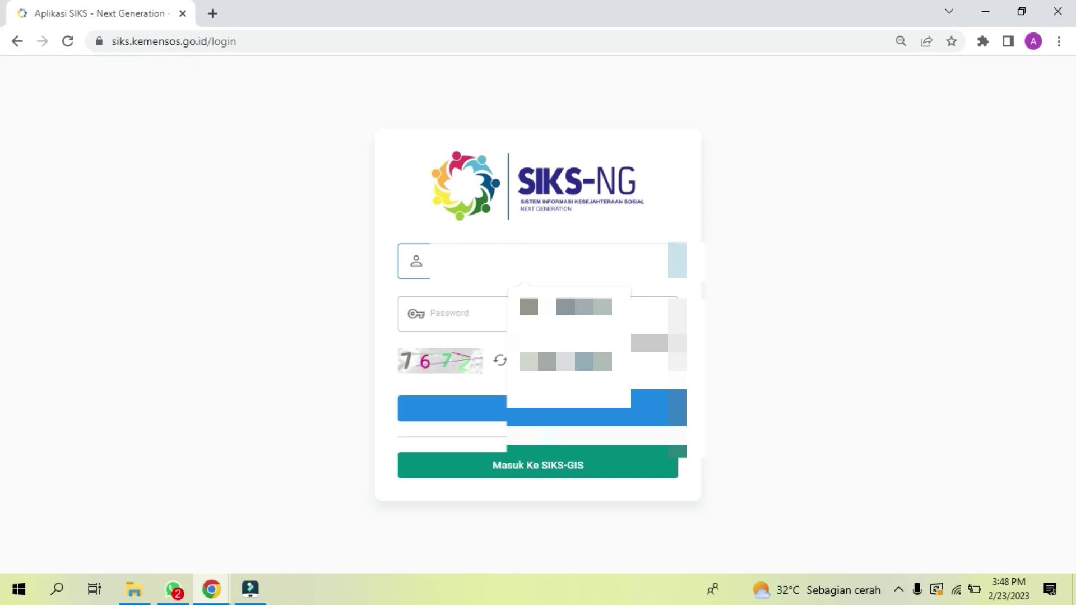
left_click(507, 313)
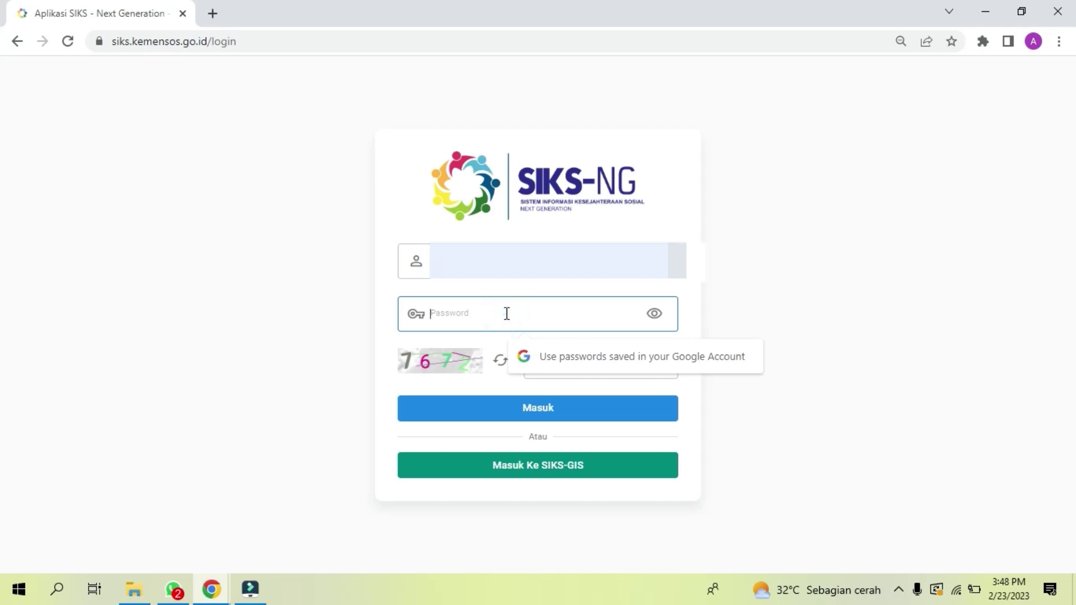
type("****")
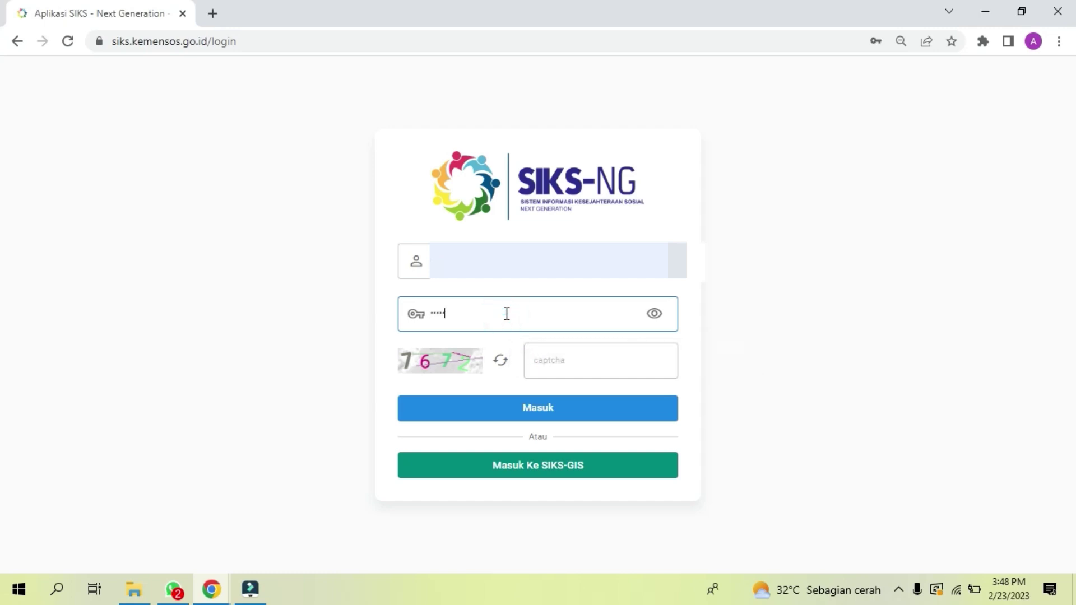
type("********")
left_click(562, 376)
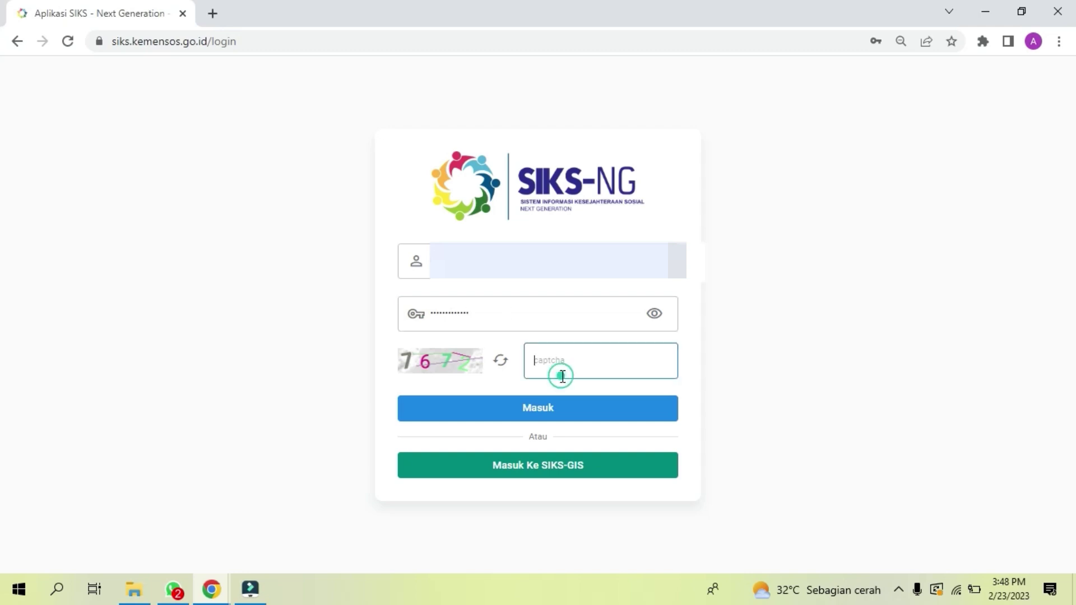
type("7672")
left_click(550, 417)
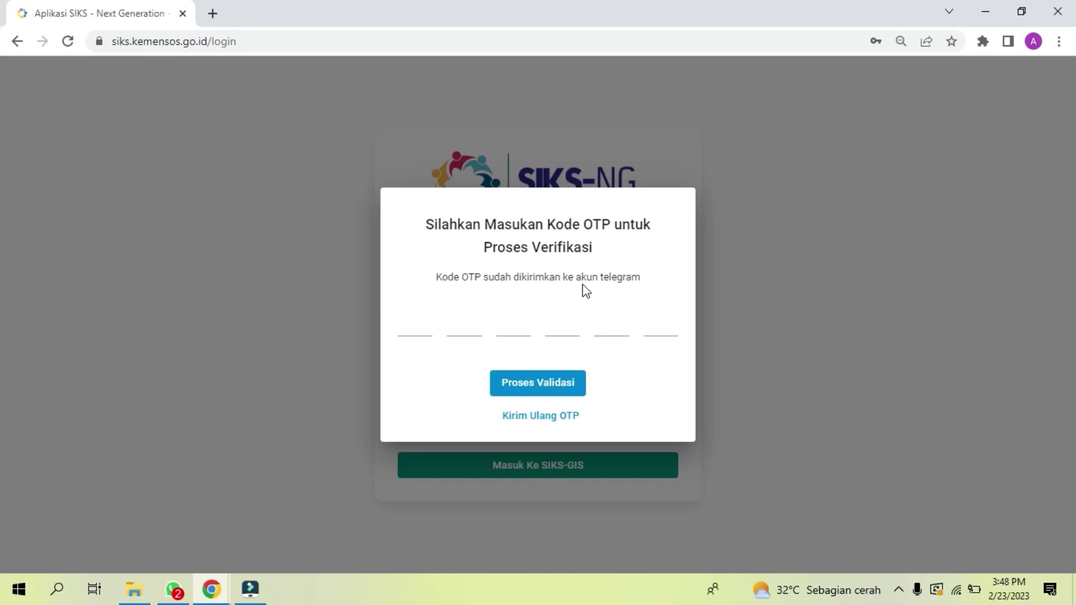
Step: Enter the OTP code received on Telegram and validate it to reach the dashboard
left_click(418, 322)
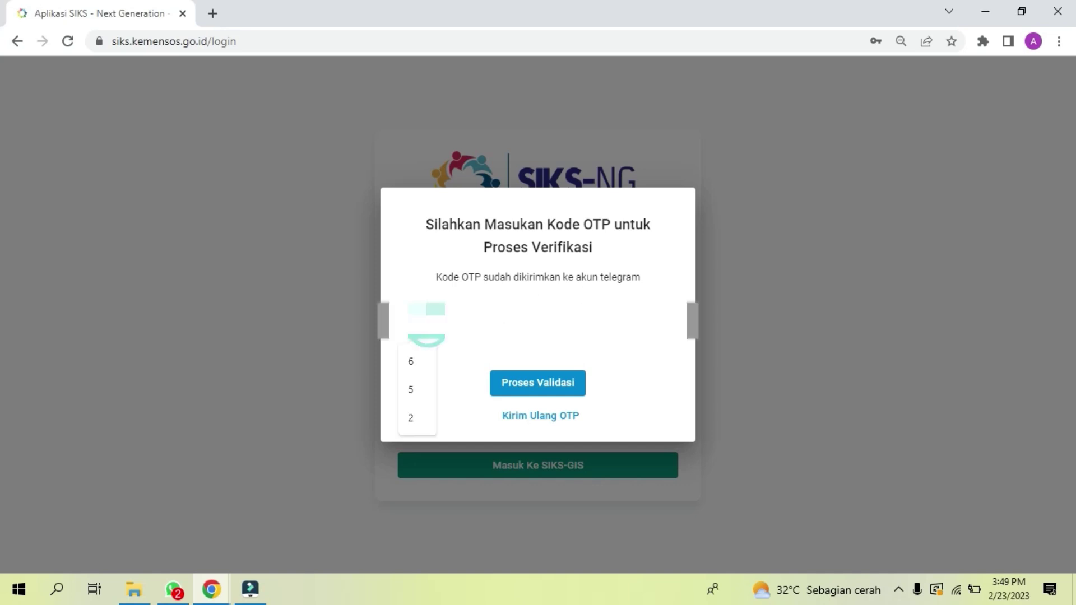
type("6")
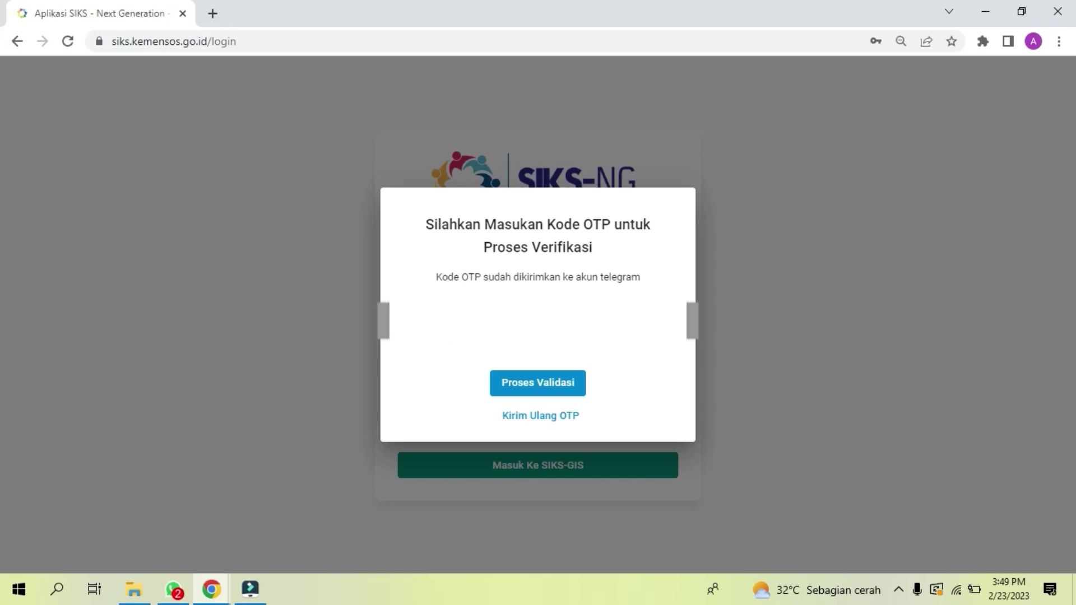
left_click(560, 378)
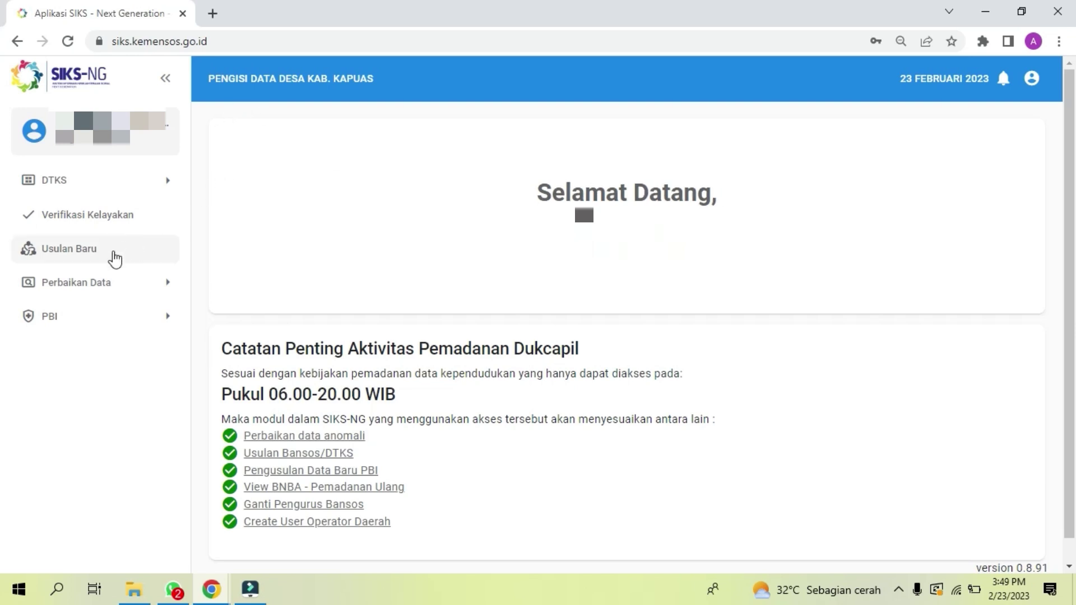
Step: Open the Usulan Baru page with the list kept on the regular Usulan view
left_click(91, 258)
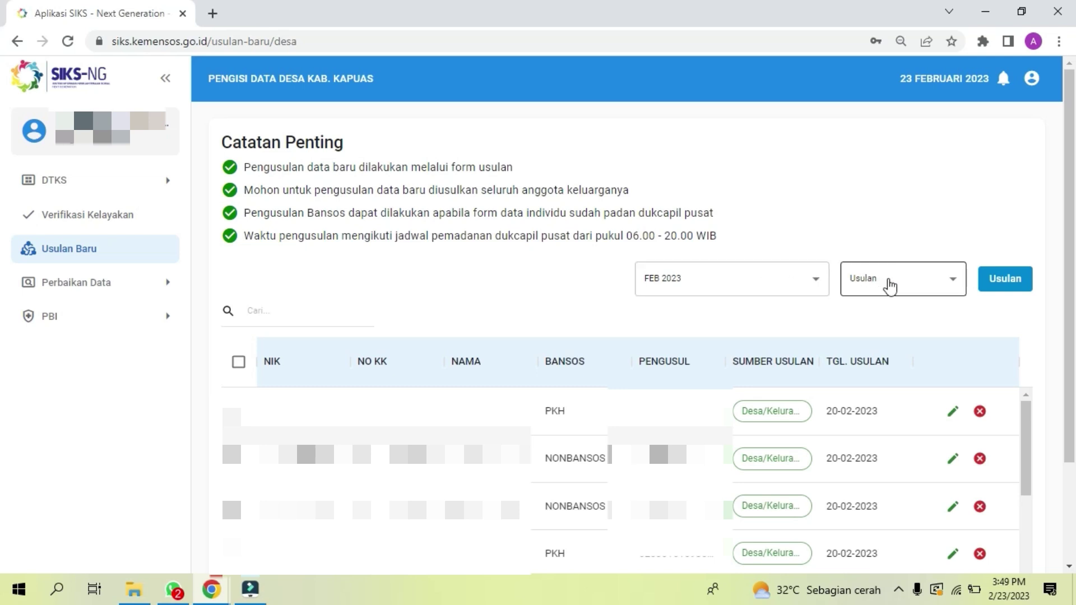
left_click(890, 285)
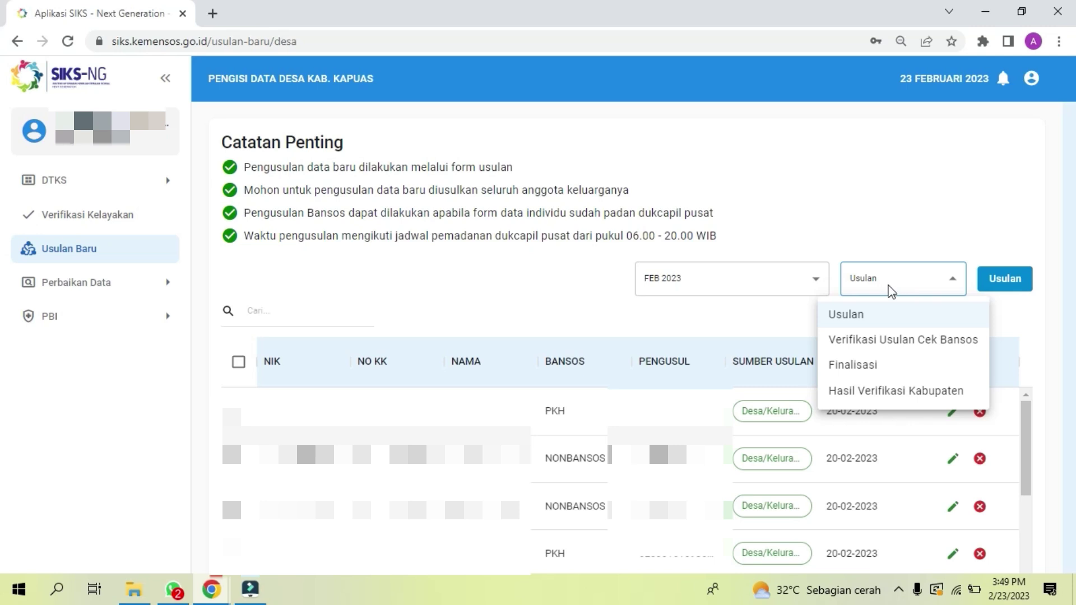
left_click(888, 325)
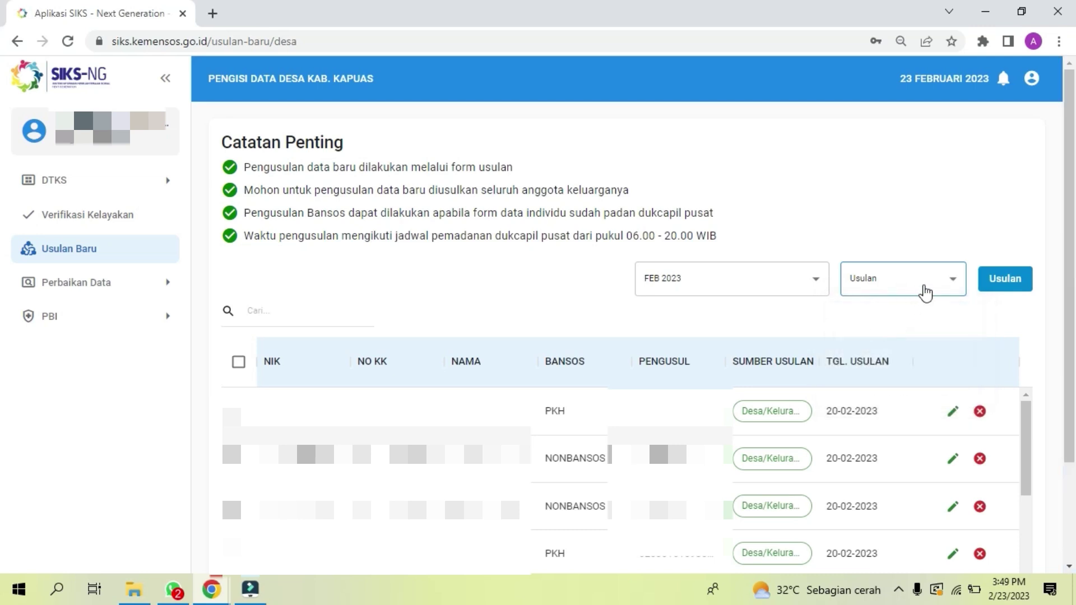
Step: Switch the proposal list to the Verifikasi Usulan Cek Bansos view
left_click(925, 292)
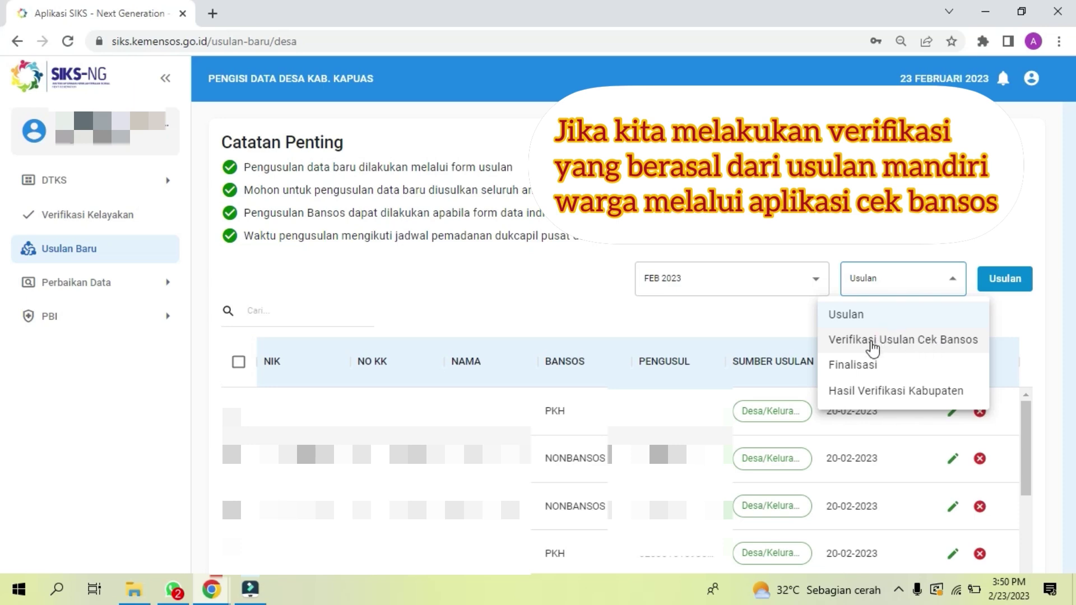
left_click(896, 349)
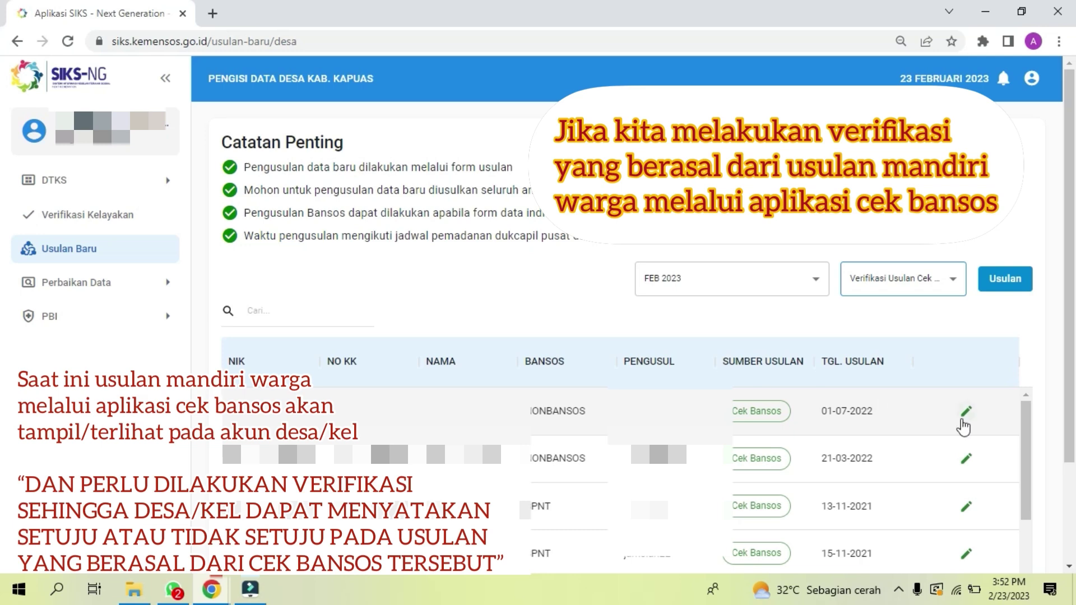
left_click(963, 421)
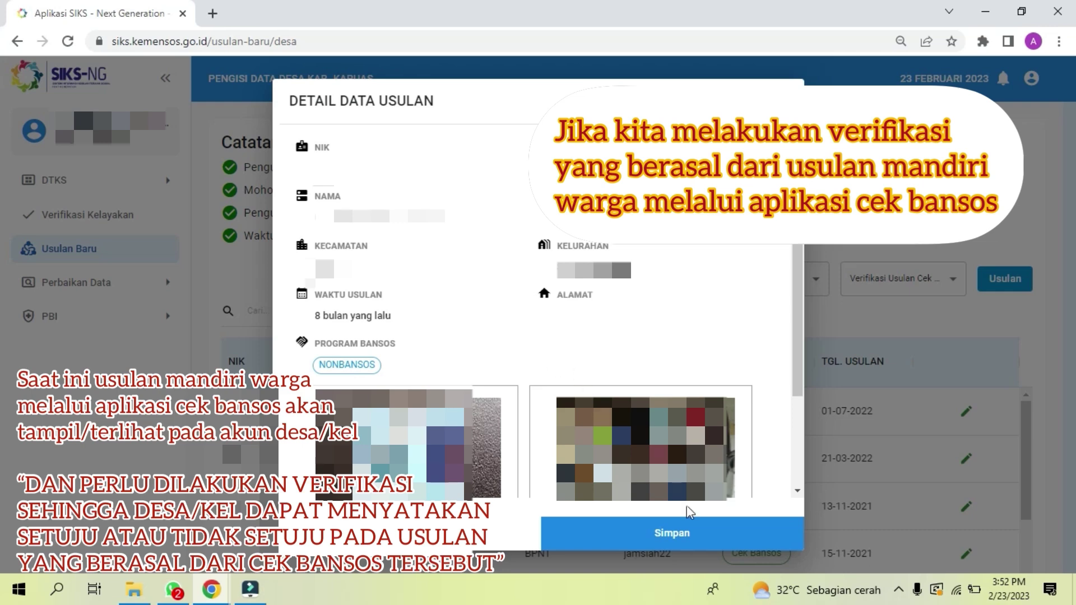
scroll(797, 482, "down", 2)
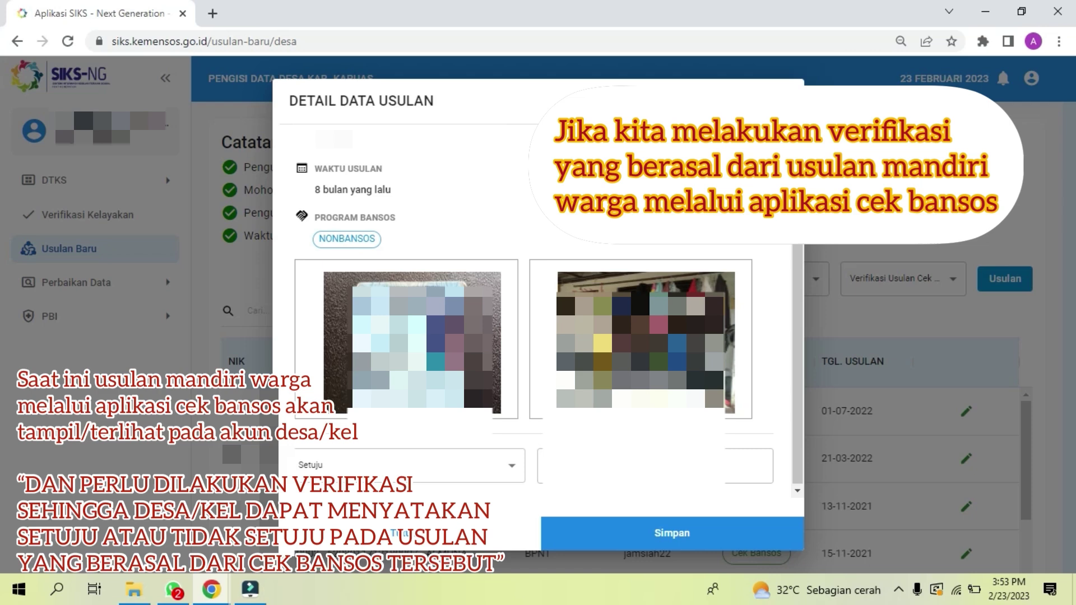
scroll(538, 314, "up", 5)
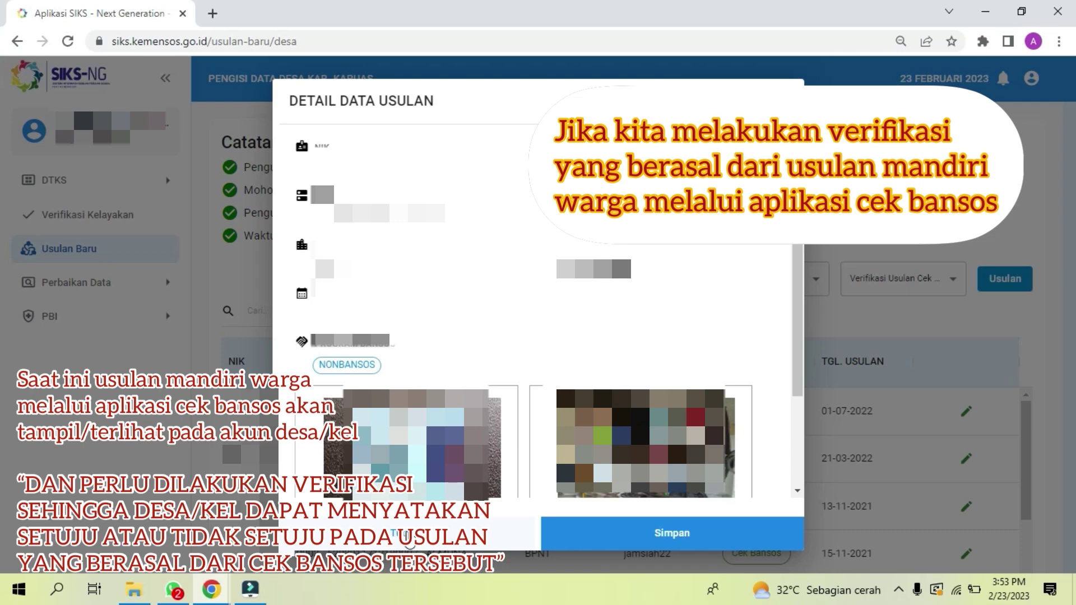
left_click(408, 538)
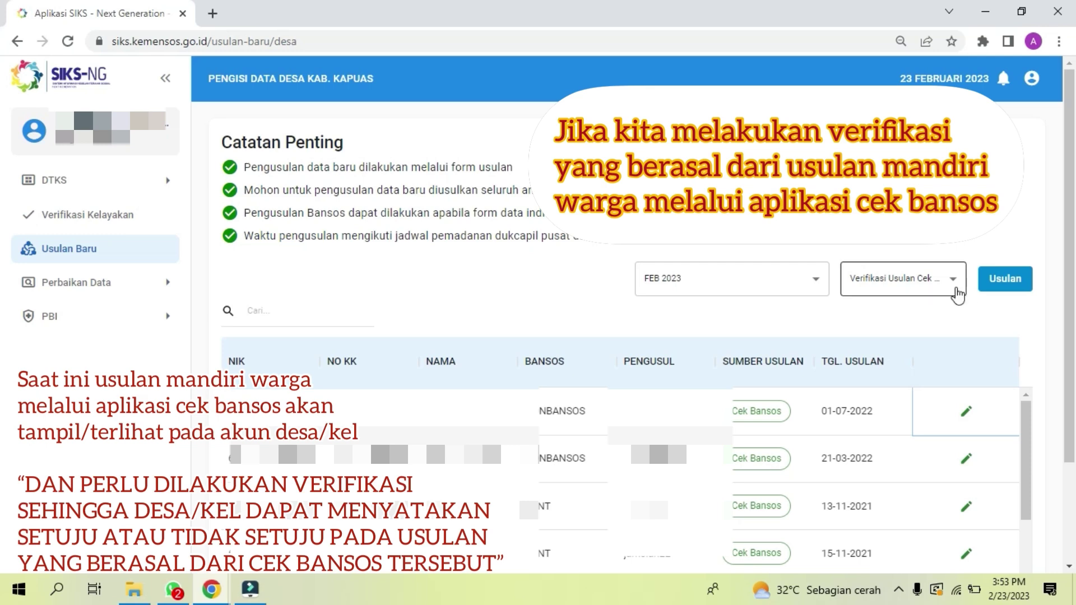
Step: Set the proposal view dropdown back to Usulan
left_click(950, 287)
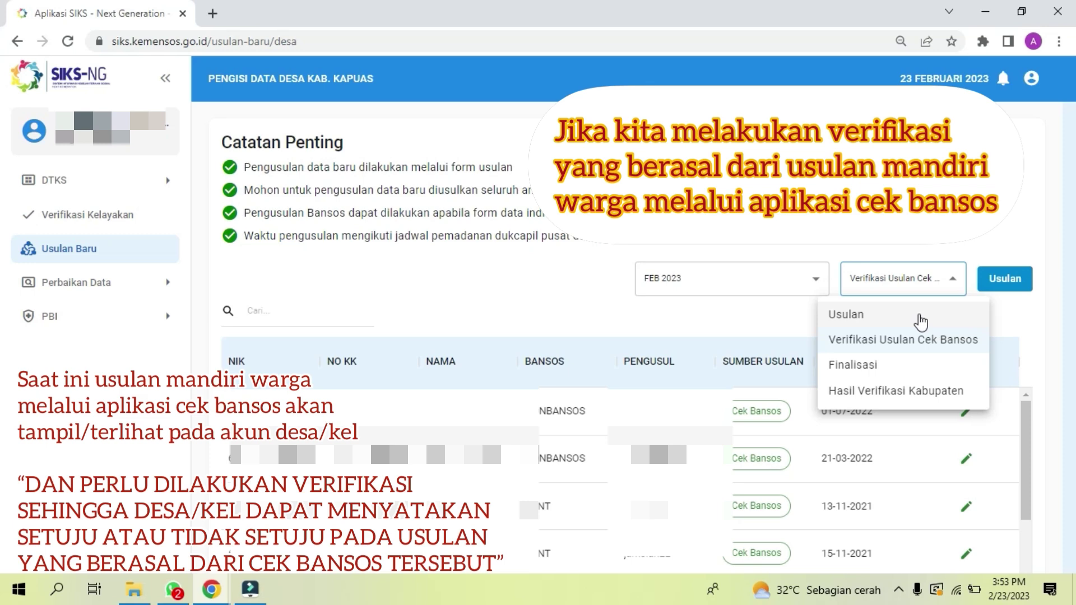
left_click(887, 313)
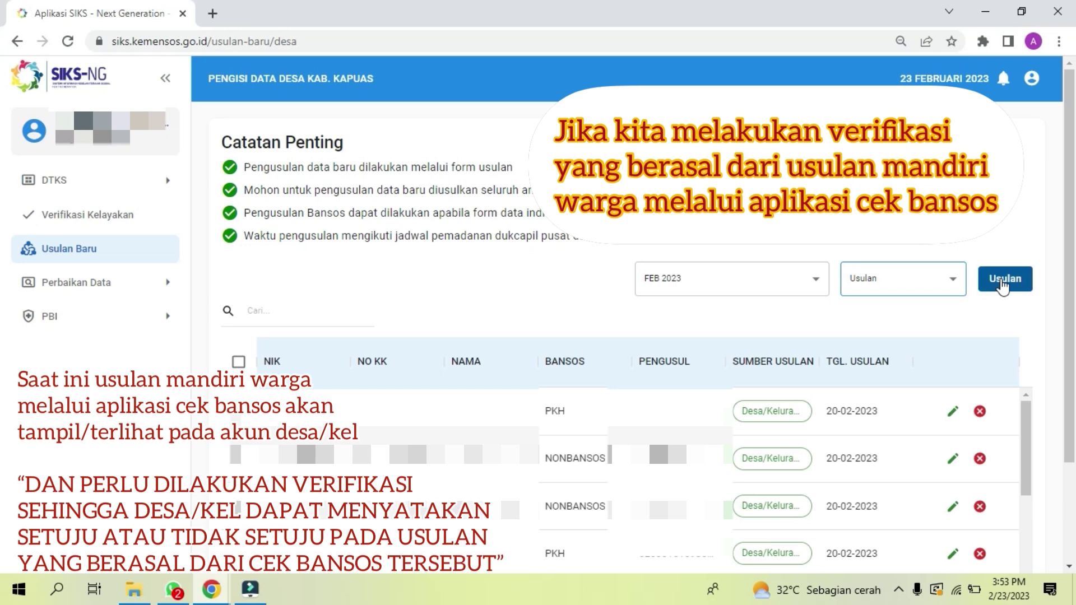
Step: Start a new proposal and fill Data Individu: female homemaker, married, RT 15, RW 02, Kab. Kapuas
left_click(1003, 286)
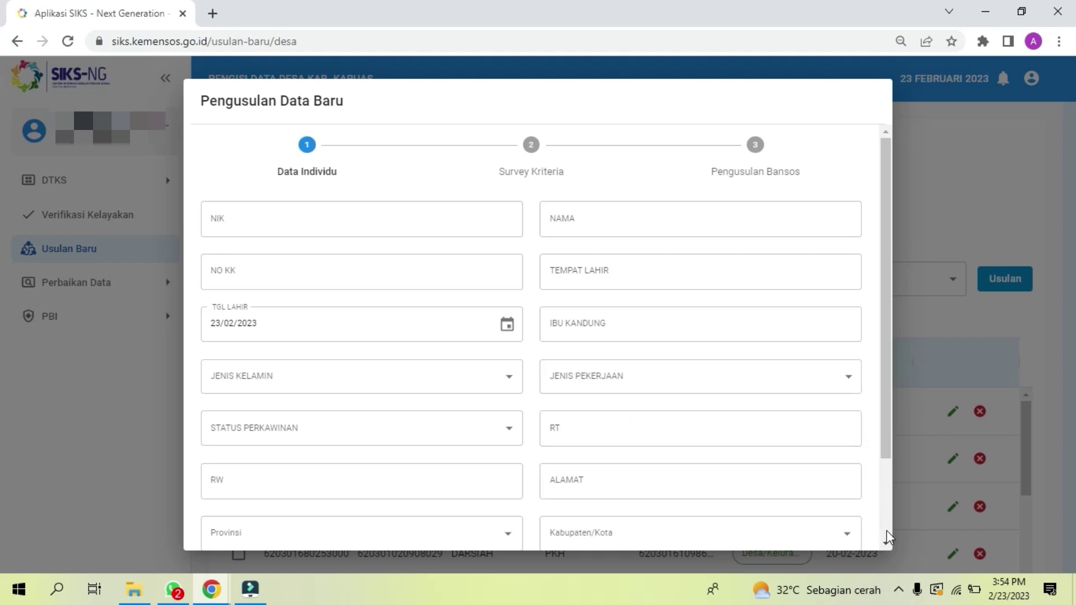
scroll(887, 537, "down", 2)
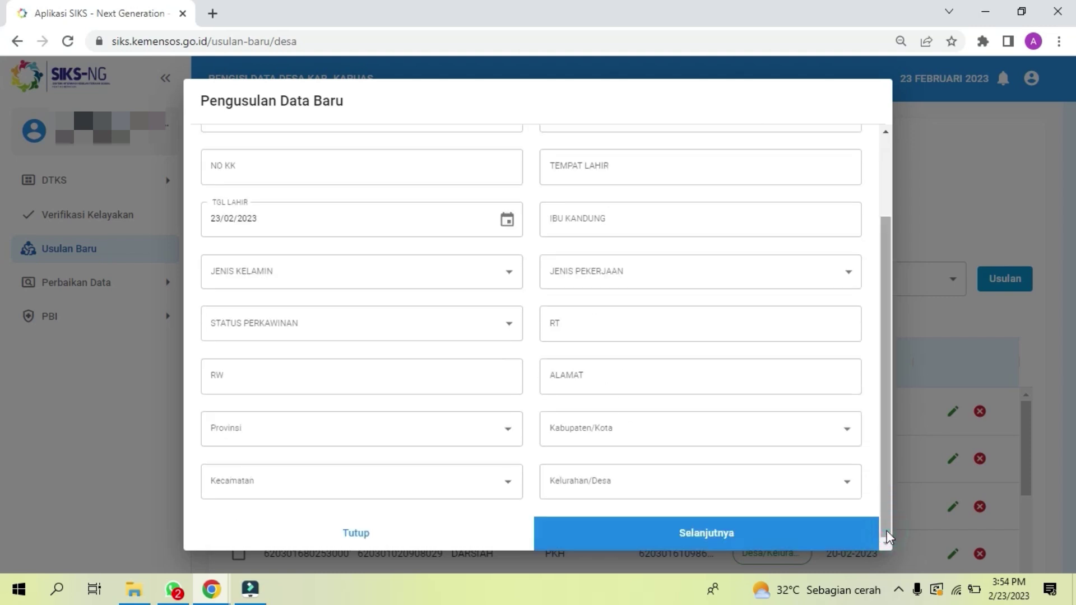
left_click(886, 184)
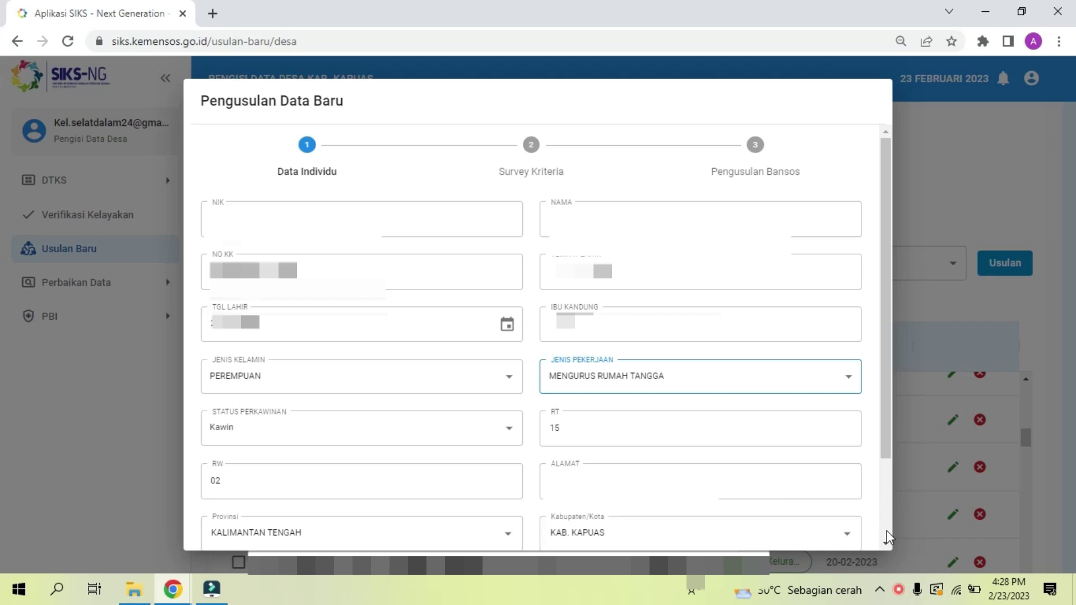
Step: Advance from Data Individu to the Survey Kriteria household questions
scroll(887, 530, "down", 2)
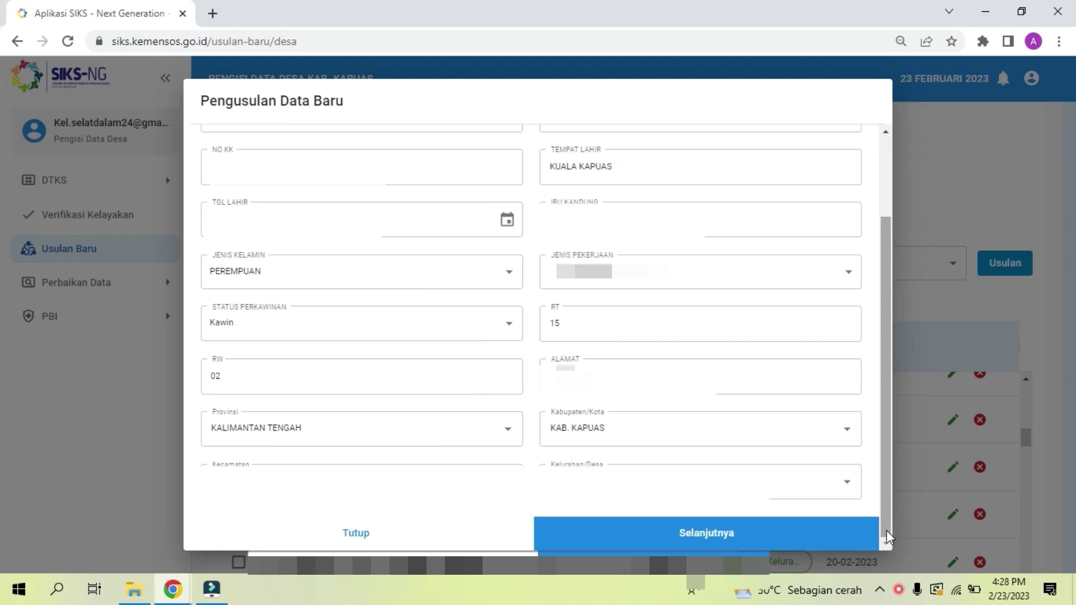
left_click(779, 537)
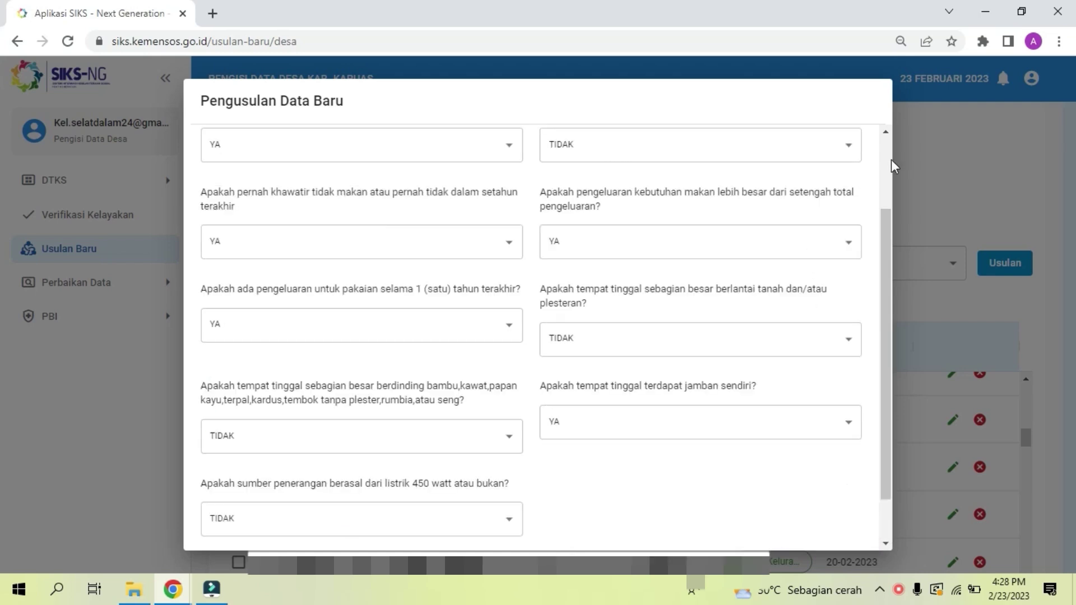
scroll(889, 165, "up", 2)
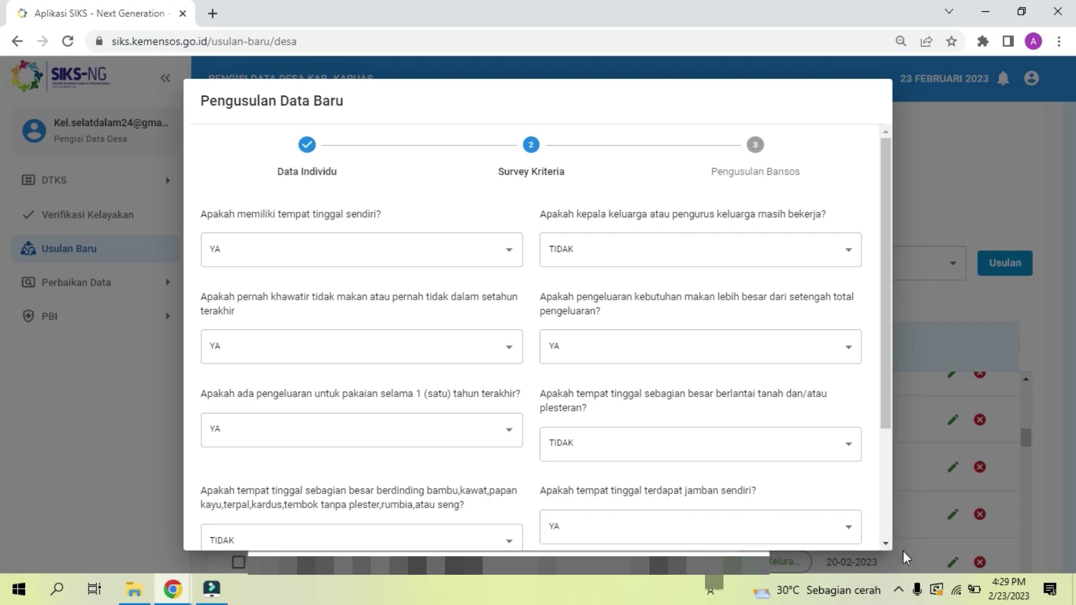
Step: Answer the remaining survey questions, including earth floor, bamboo walls and 450-watt electricity as TIDAK, then continue
scroll(886, 543, "down", 3)
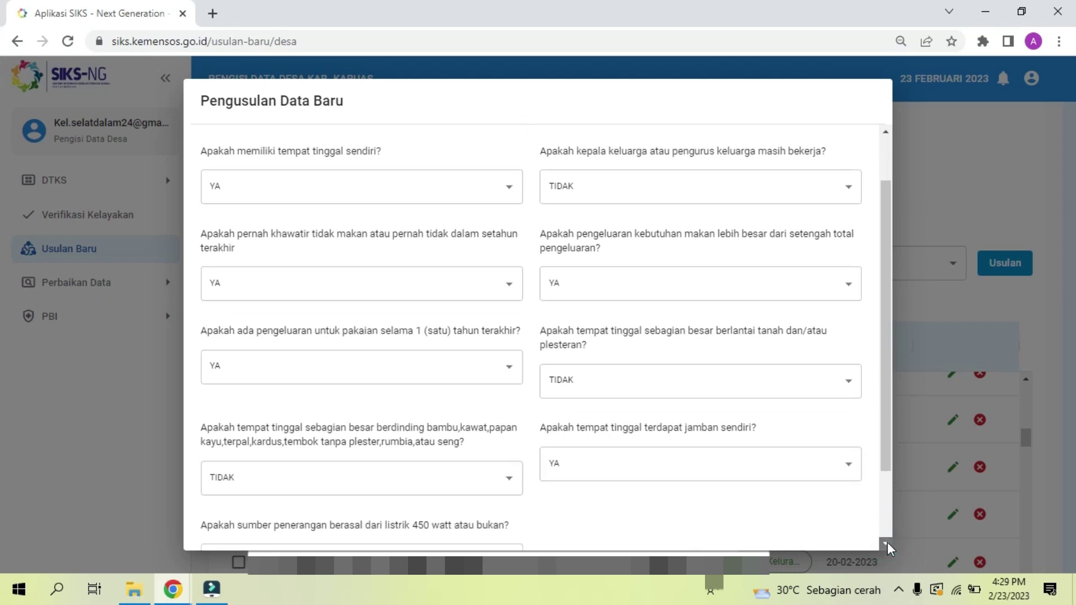
left_click(887, 543)
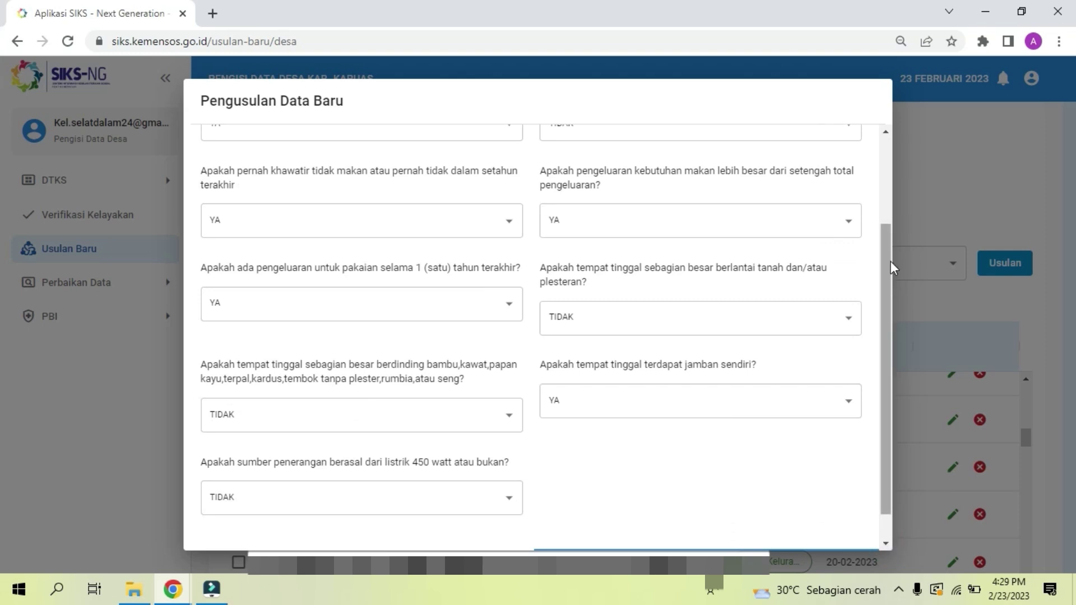
left_click(883, 206)
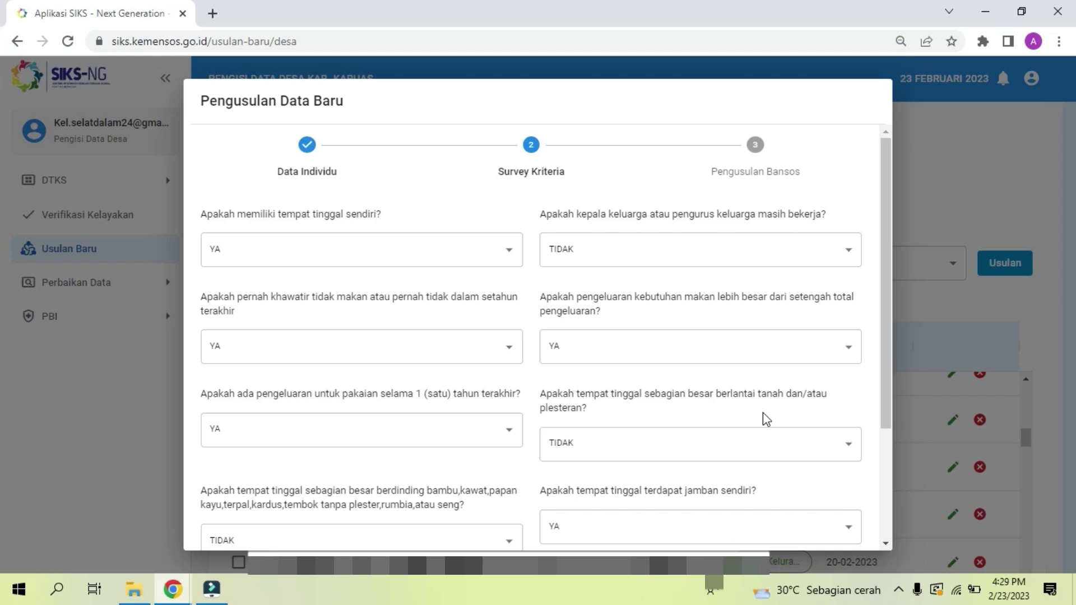
left_click(884, 544)
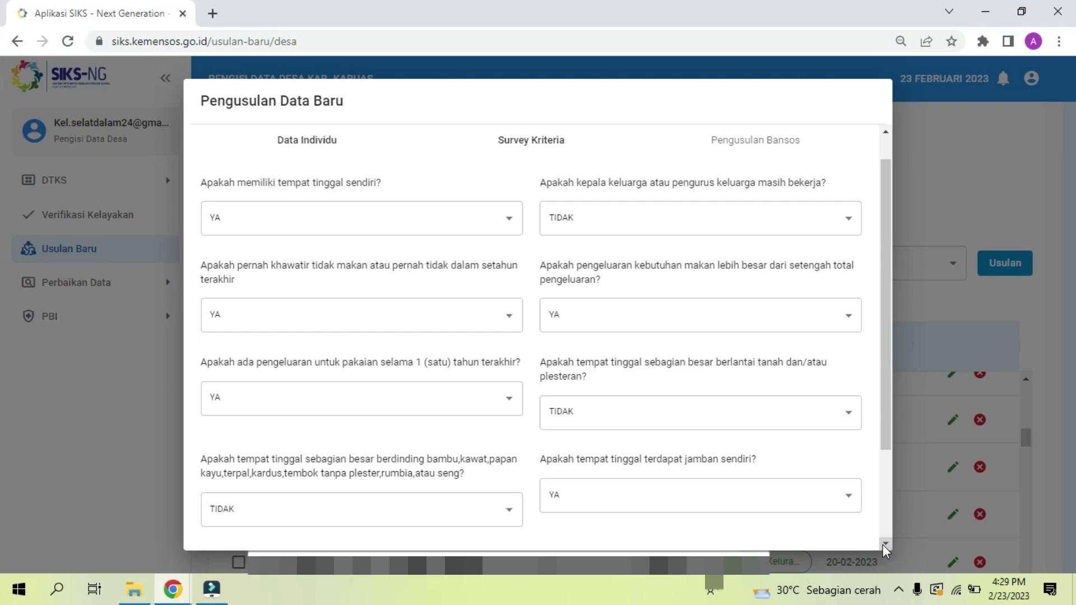
left_click(884, 545)
left_click(884, 545)
left_click(884, 545)
left_click(885, 545)
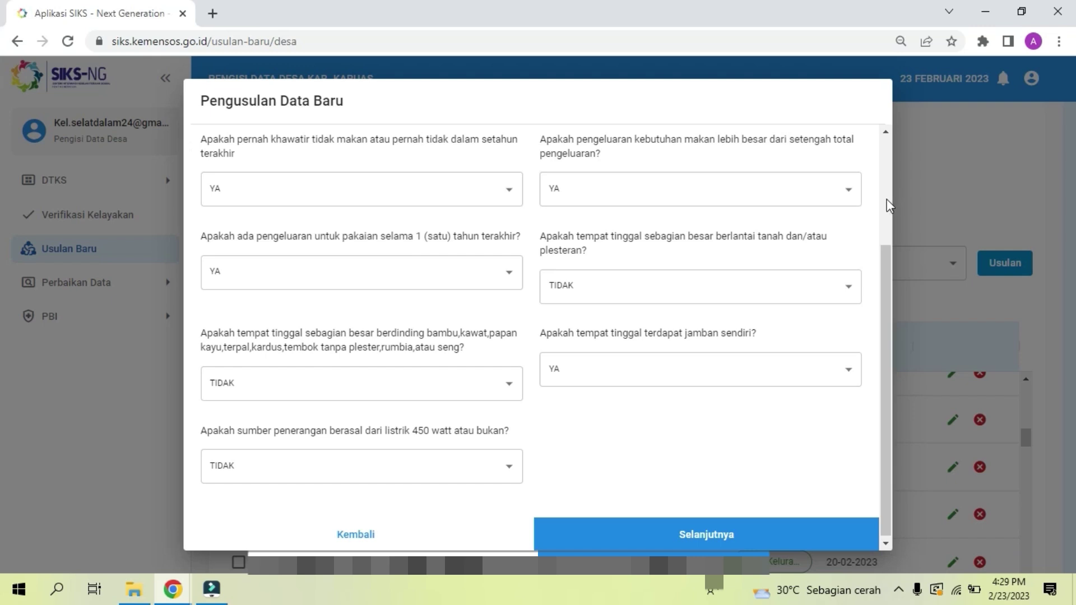
scroll(888, 205, "up", 3)
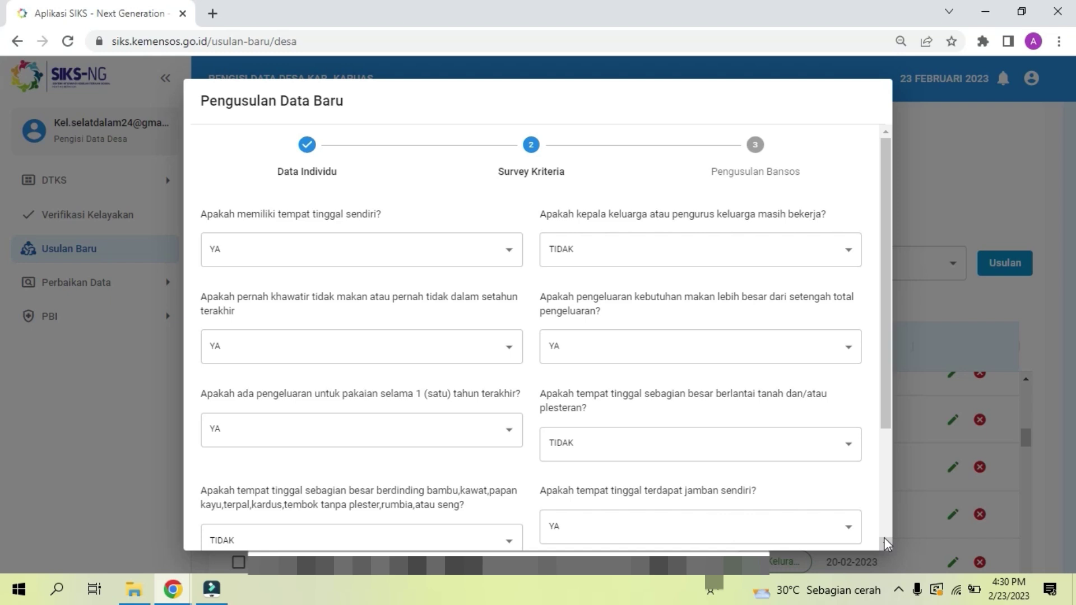
left_click(885, 543)
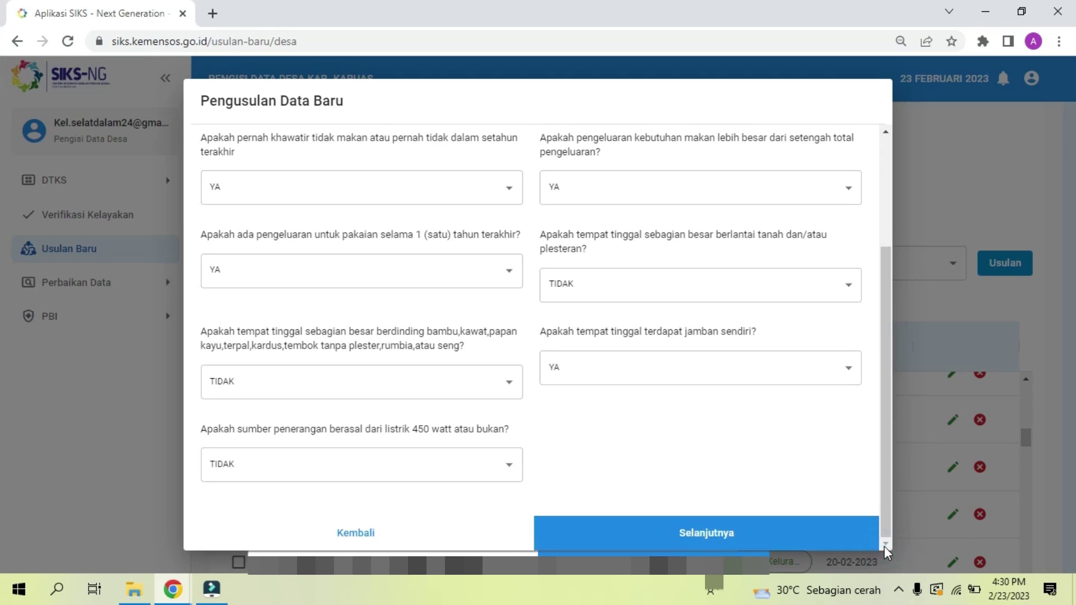
left_click(804, 542)
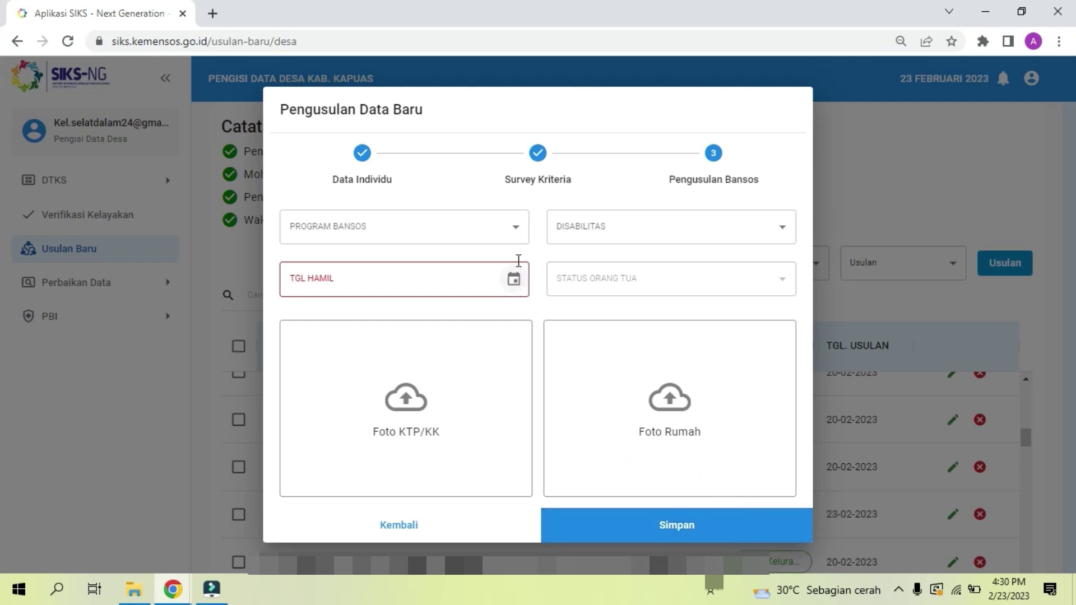
Step: Open the Program Bansos dropdown to show PKH, BPNT and NONBANSOS
left_click(516, 233)
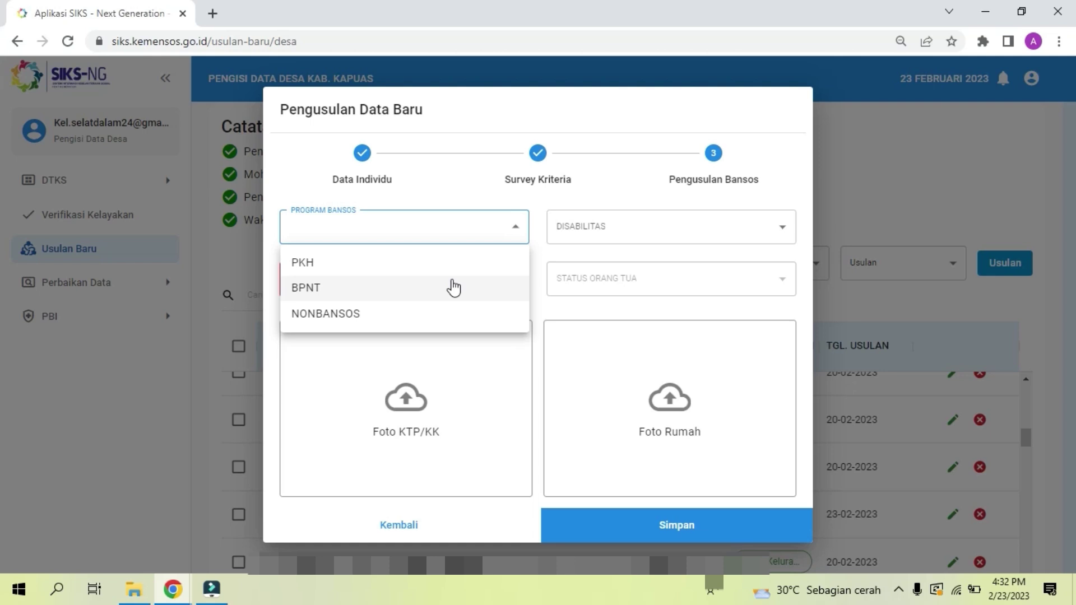
Step: Choose PKH as the aid program and leave the Disabilitas field blank
left_click(425, 271)
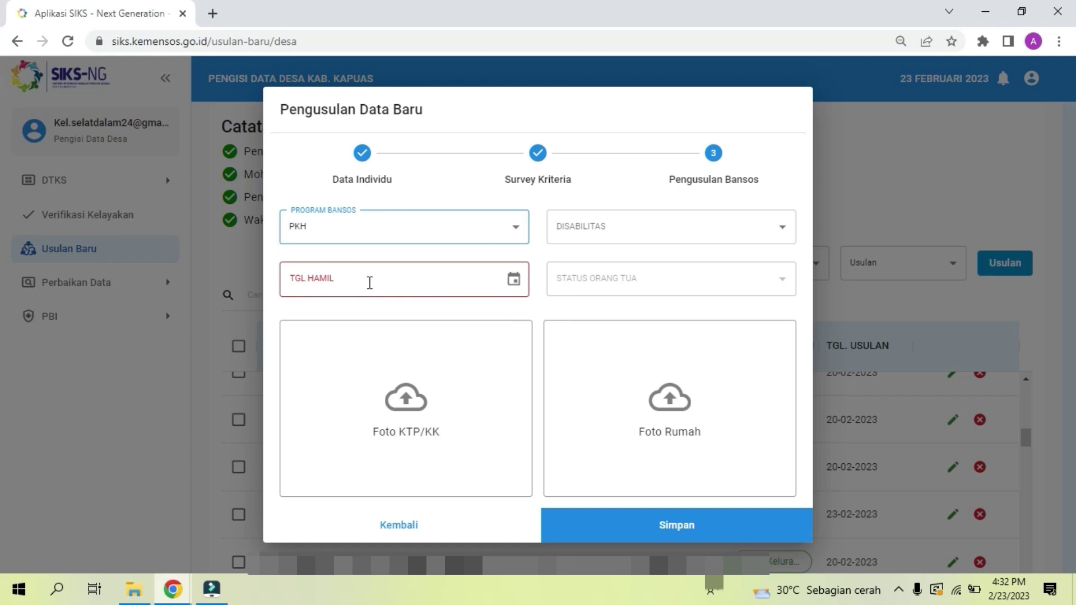
left_click(692, 231)
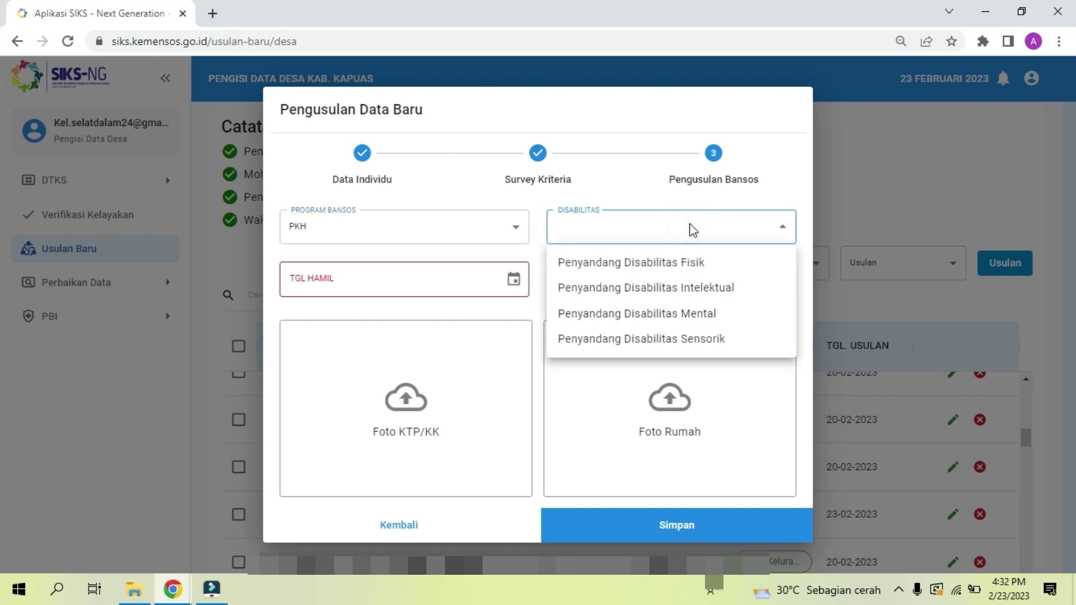
left_click(616, 233)
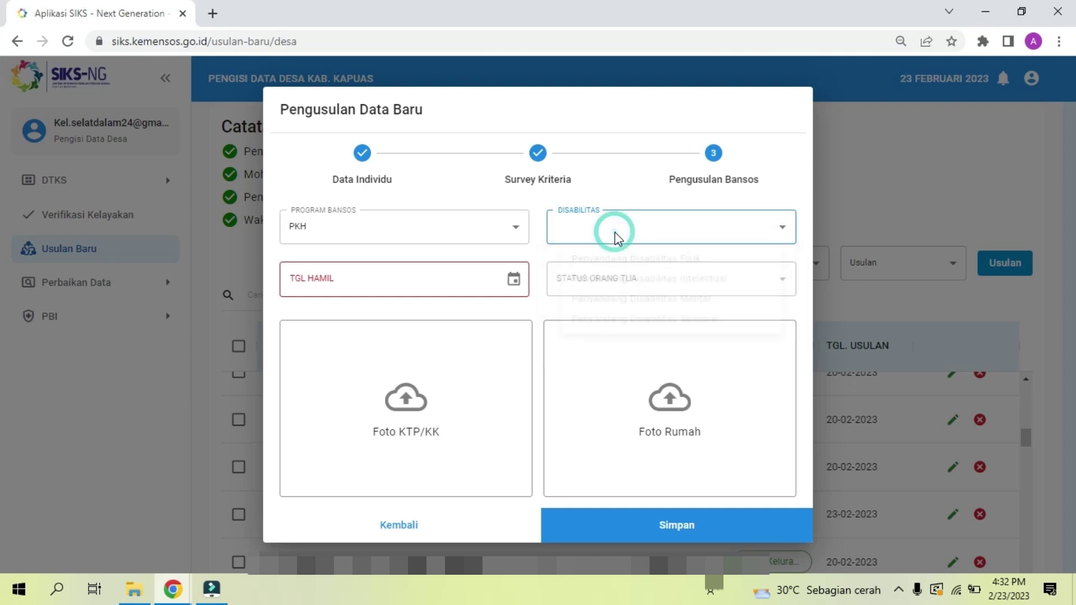
left_click(541, 315)
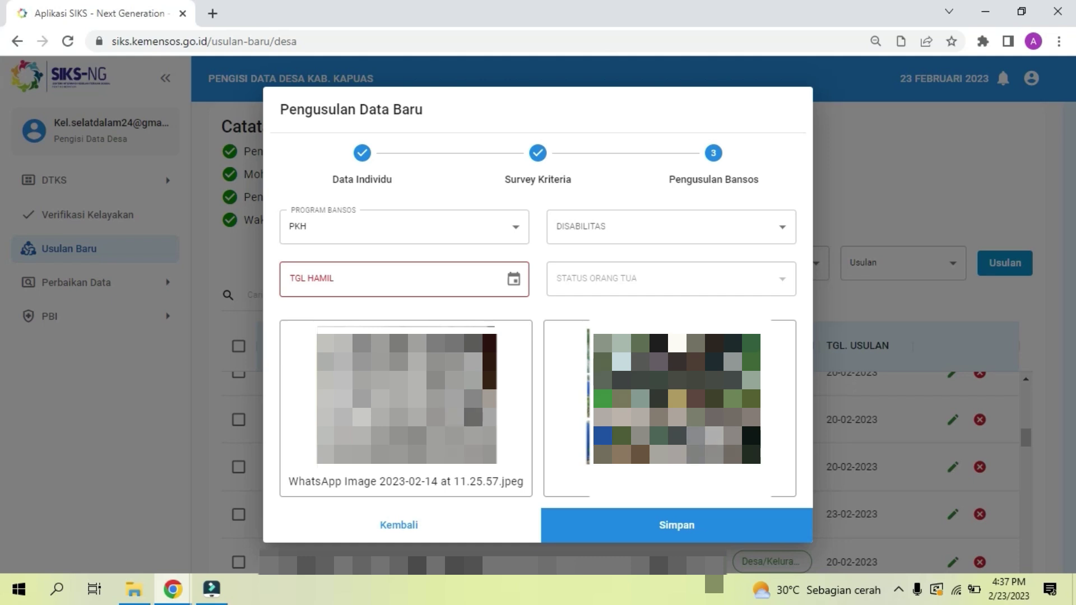
Step: Save the PKH bansos proposal and dismiss the 'Berhasil usulkan bansos' message
left_click(705, 539)
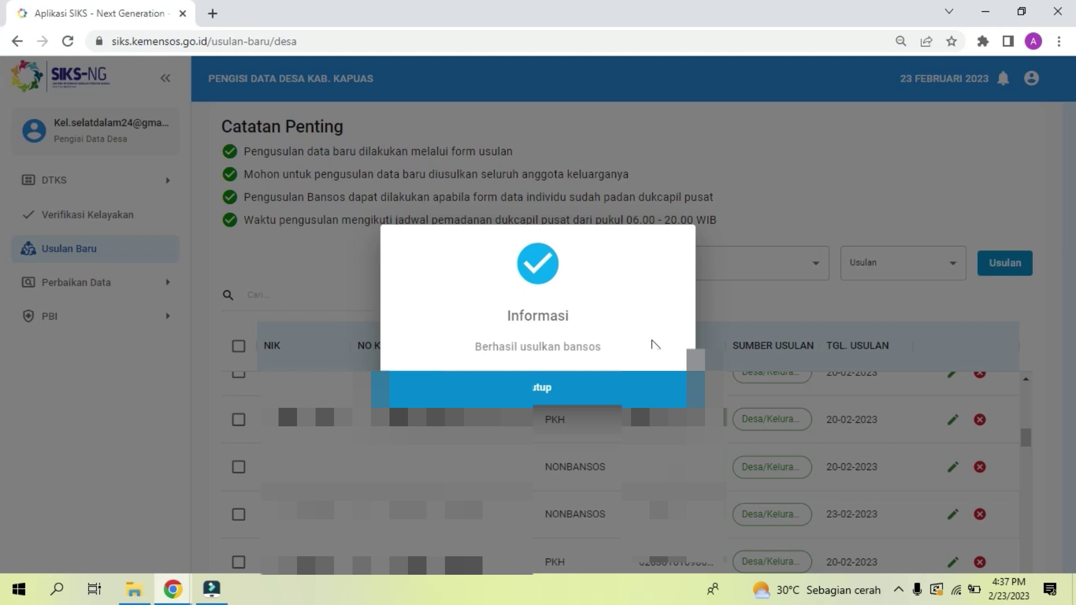
left_click(592, 388)
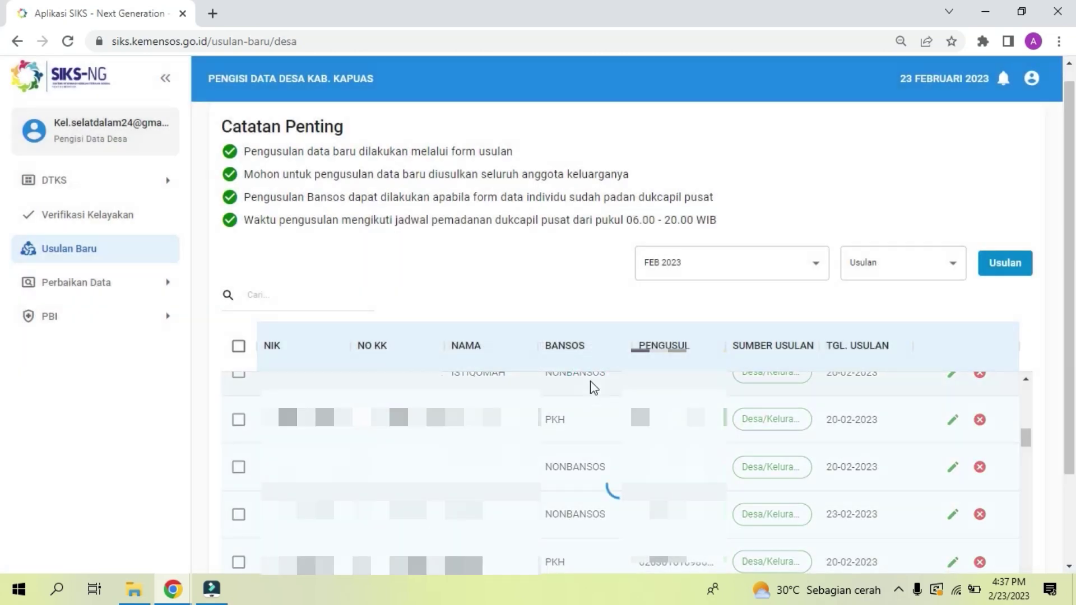
left_click(1027, 415)
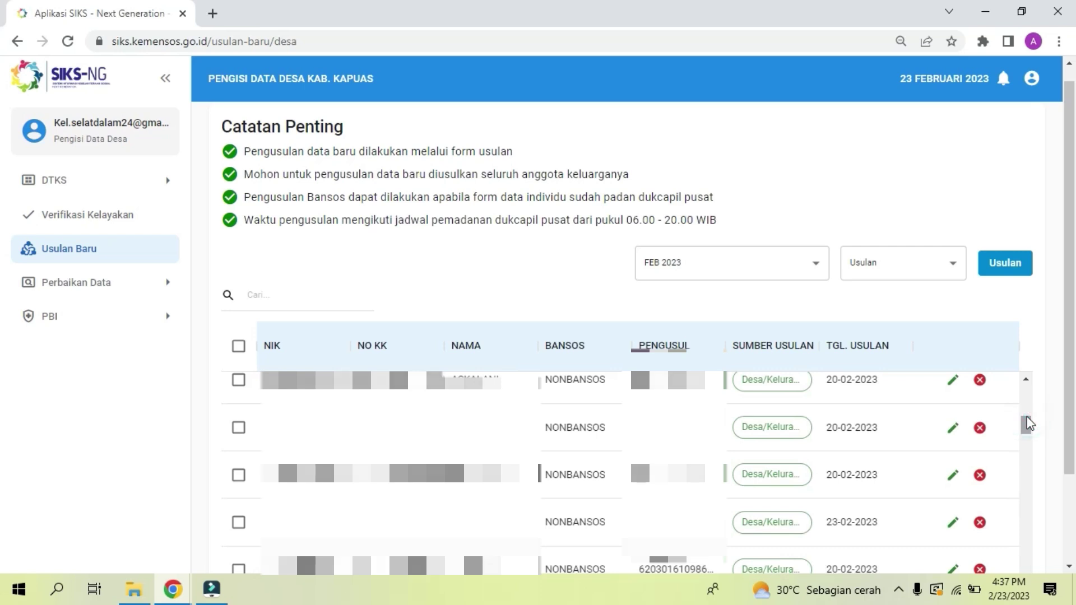
left_click_drag(1029, 423, 1029, 385)
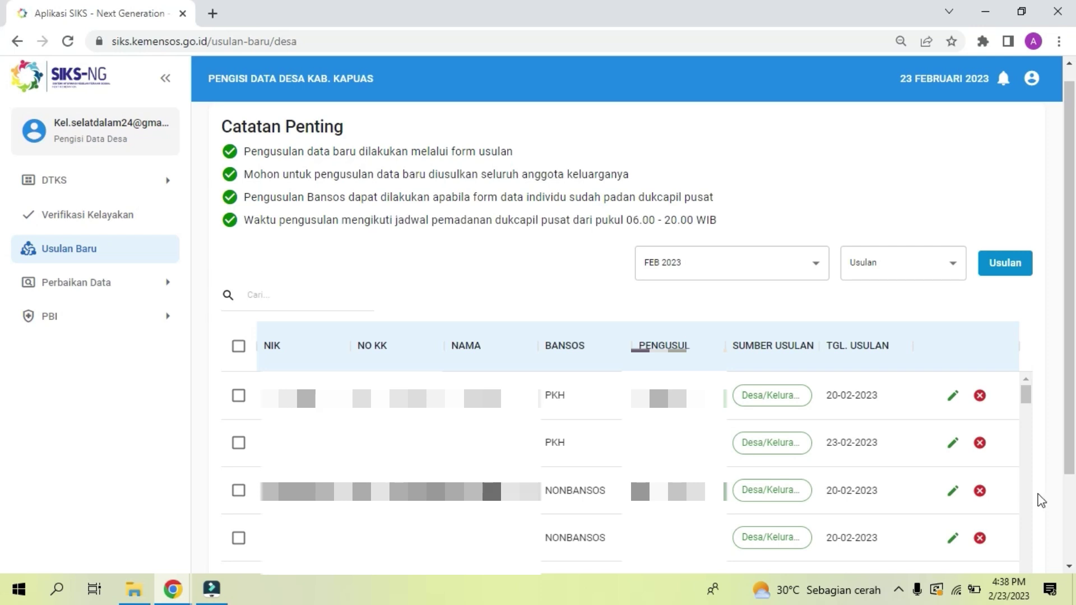
left_click(1029, 534)
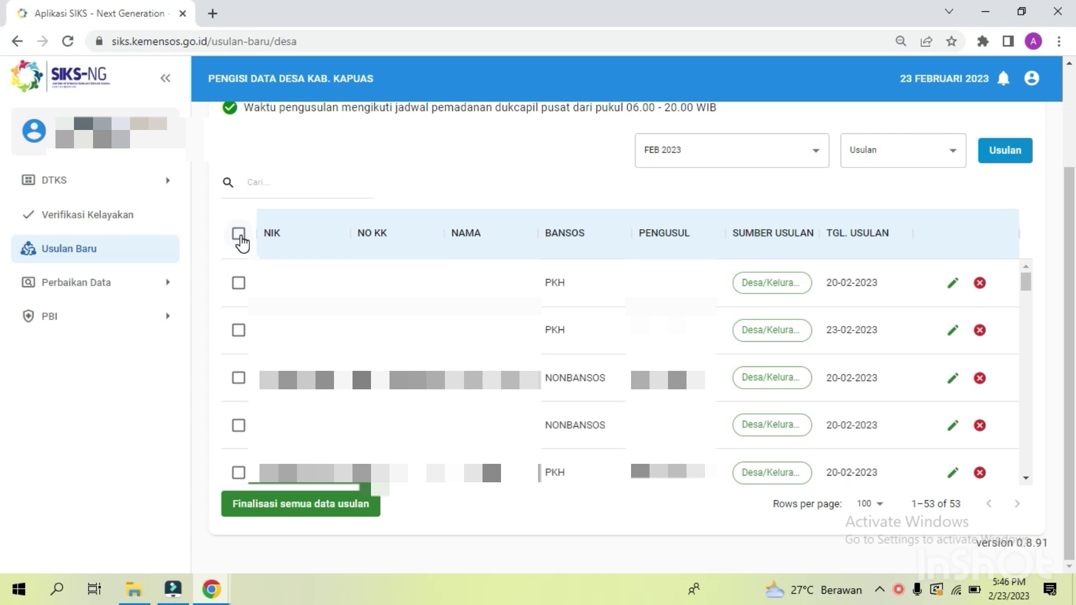
Step: Select all 53 FEB 2023 proposals, including the new PKH entry, with the header checkbox
left_click(239, 236)
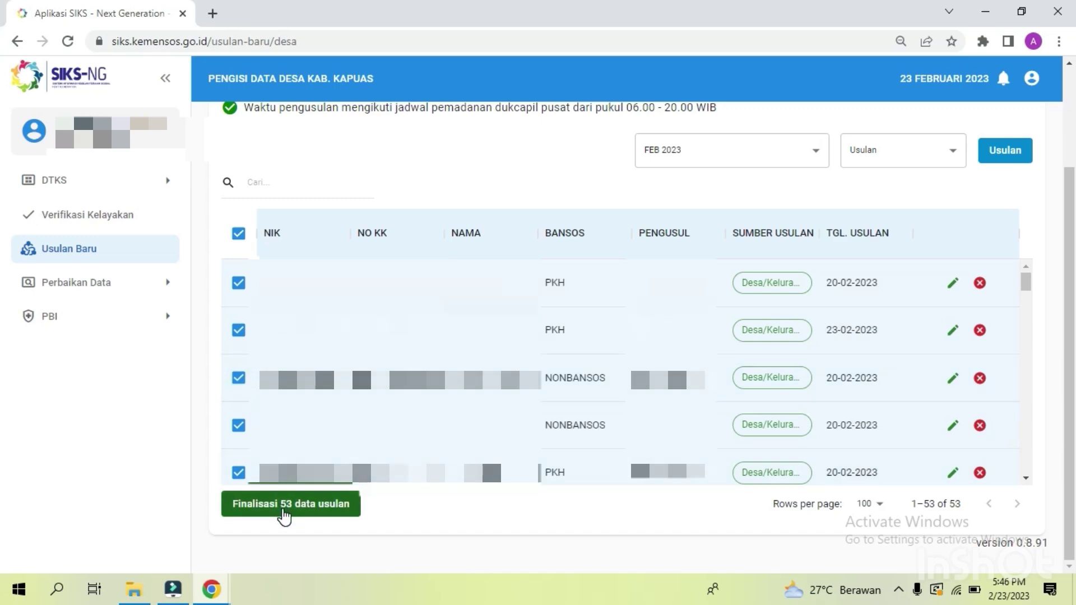
Step: Open 'Finalisasi 53 data usulan' and attach BA feb 2023_compressed_11zon.pdf from Downloads
left_click(280, 506)
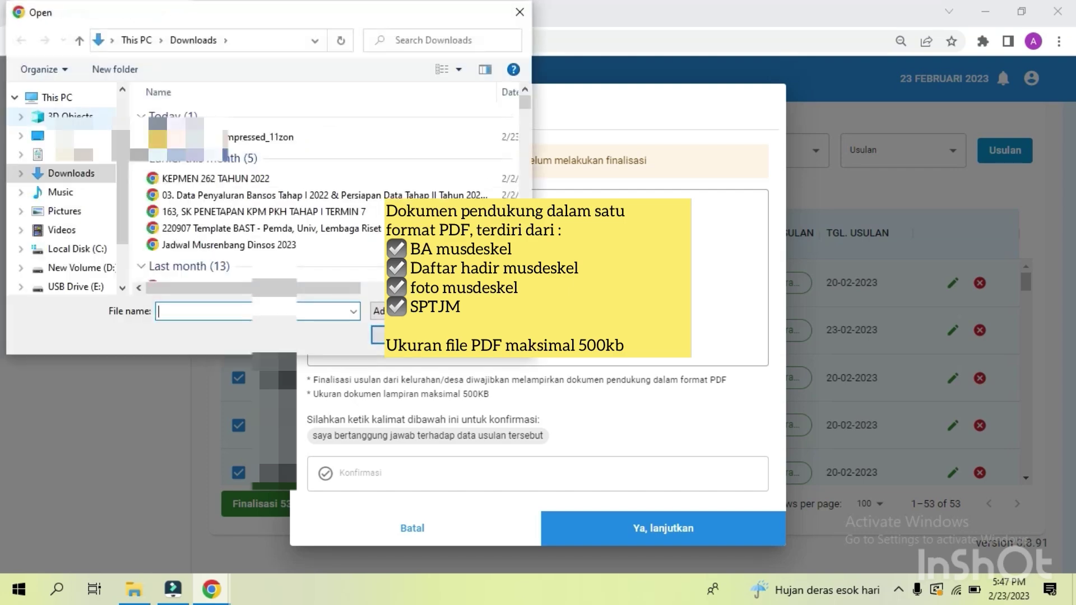
left_click(314, 136)
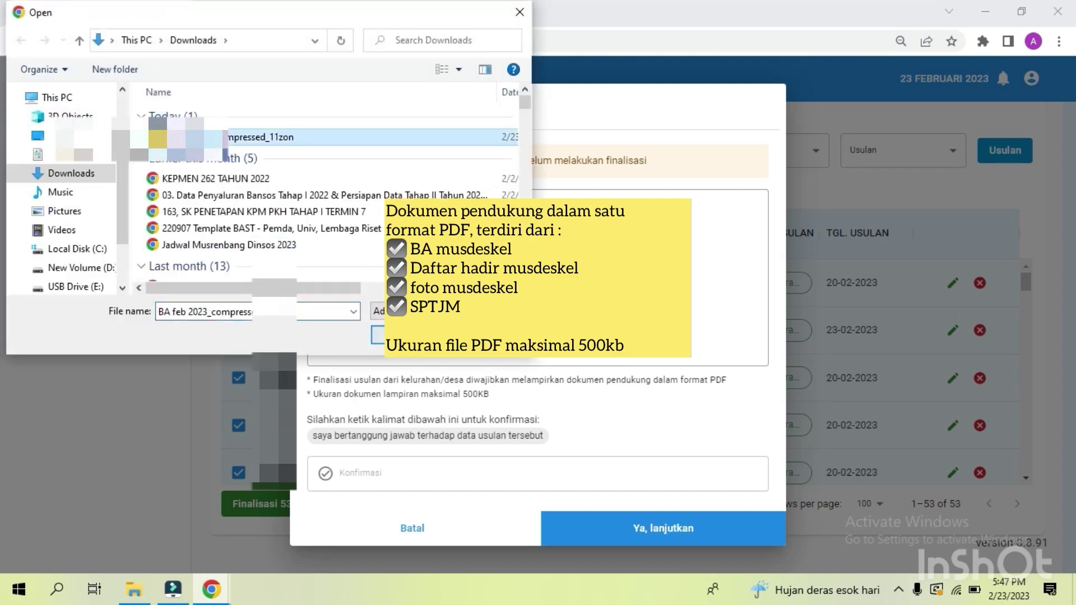
left_click(403, 334)
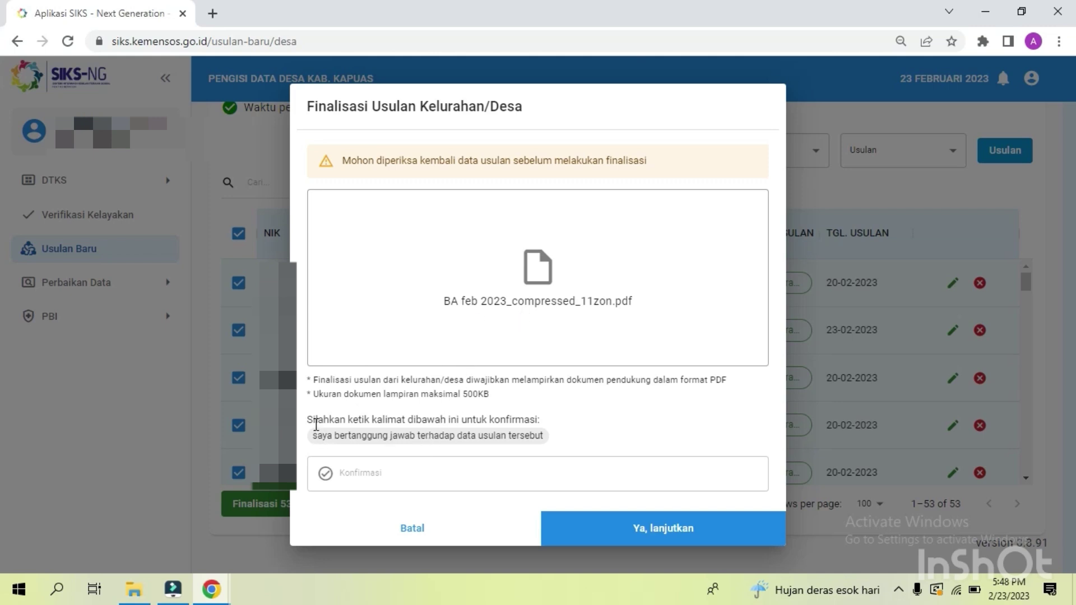
Step: Enter 'saya bertanggung jawab terhadap data usulan tersebut' as confirmation and finalise all 53 proposals
left_click(452, 475)
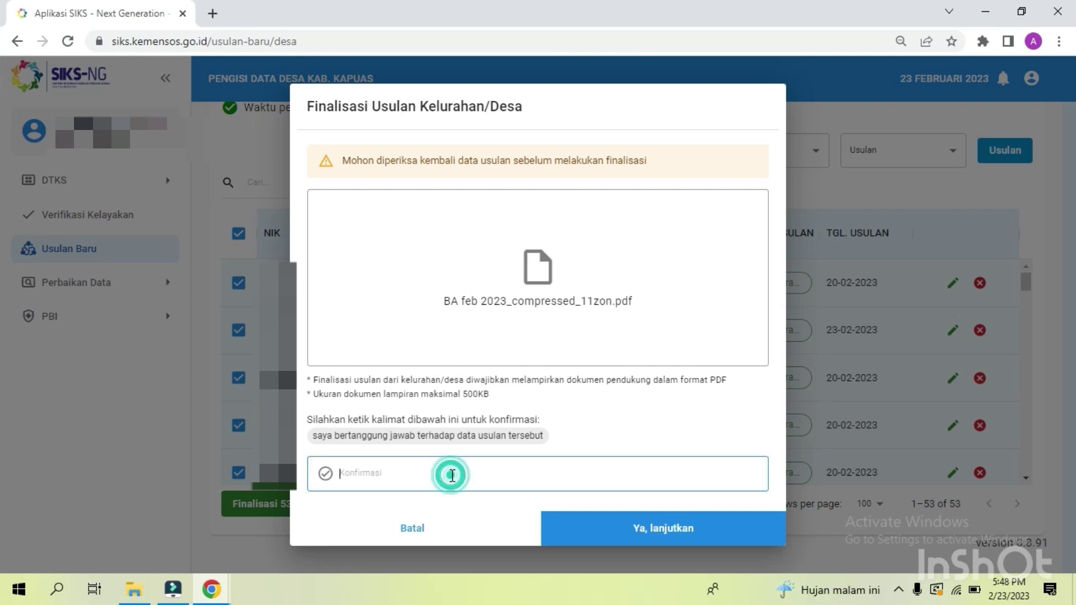
type("saya")
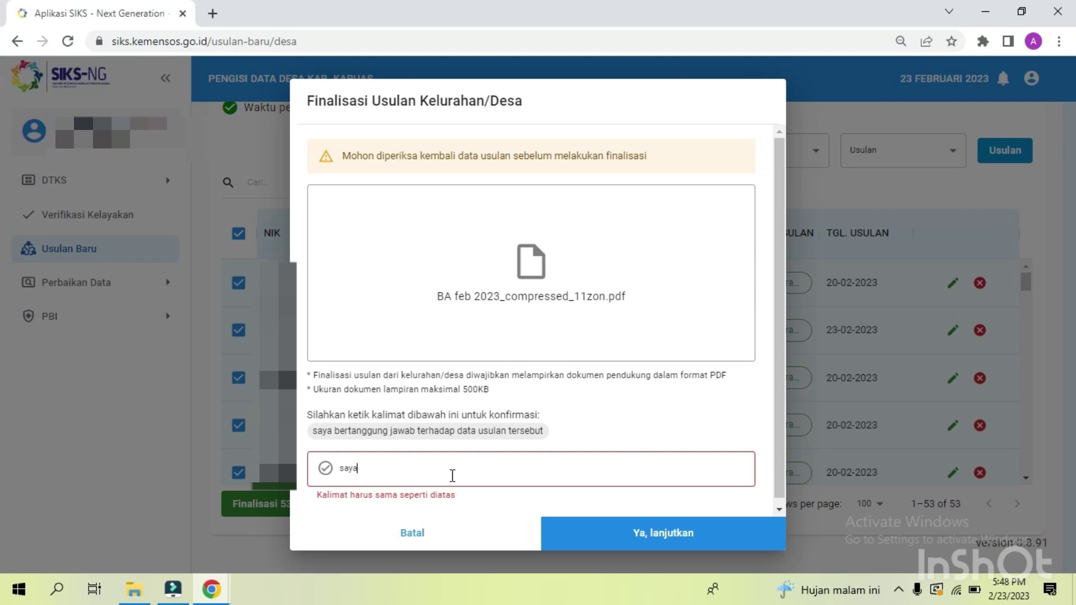
type(" bertanggung jawab terhadap data usulan tersebut")
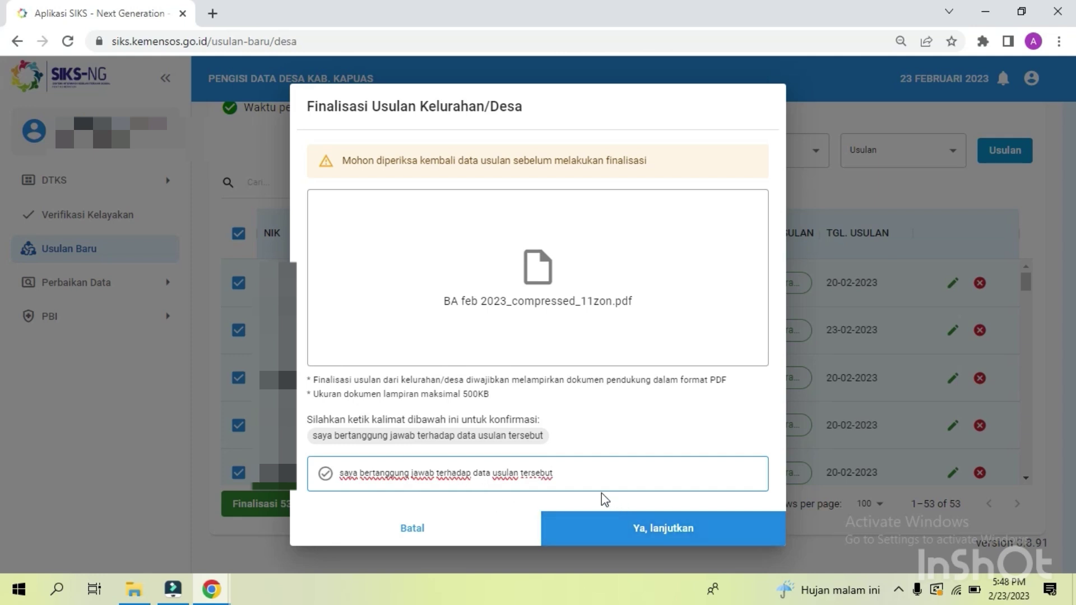
left_click(683, 538)
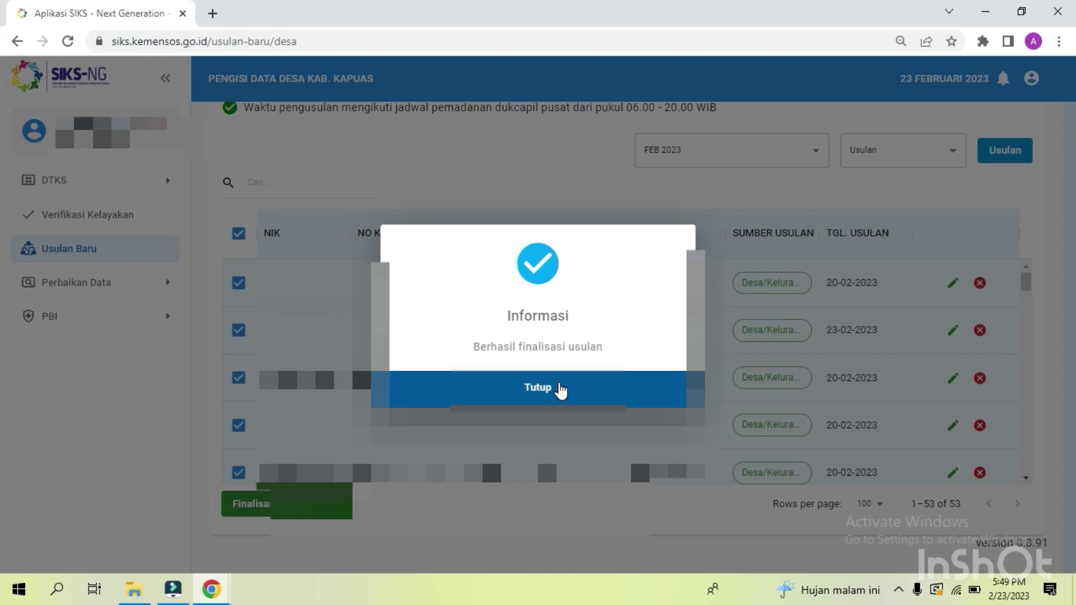
Step: Dismiss the finalisation success message and filter the proposal list to Finalisasi status
left_click(560, 390)
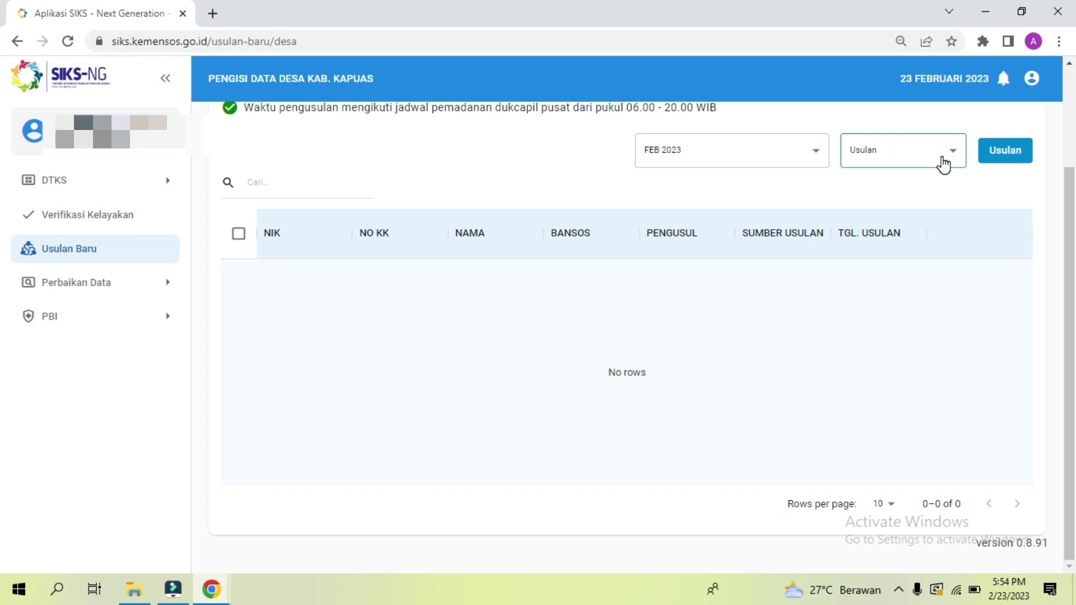
left_click(943, 164)
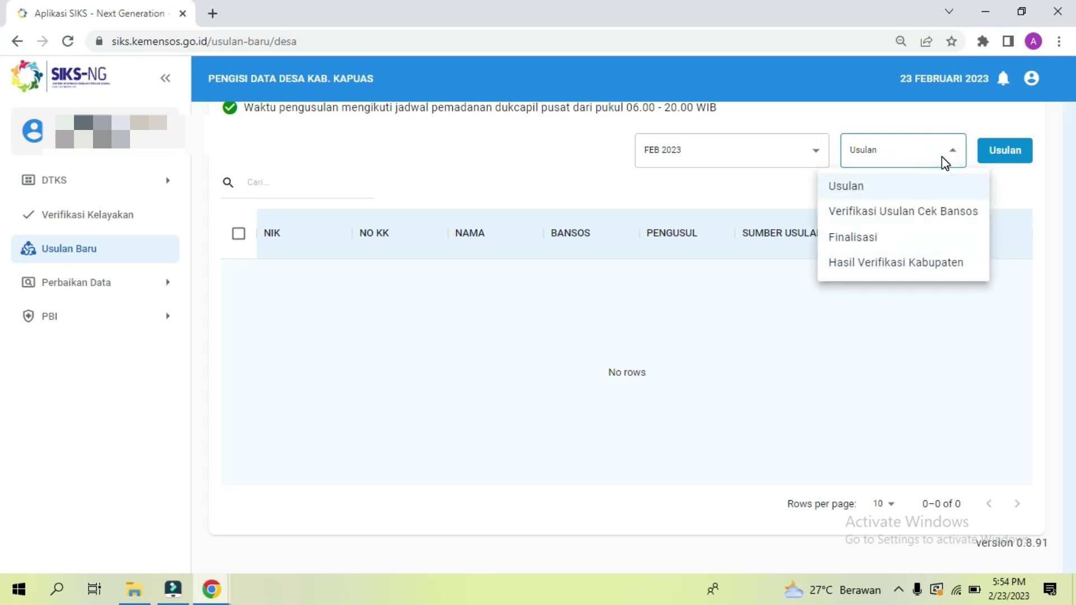
left_click(888, 238)
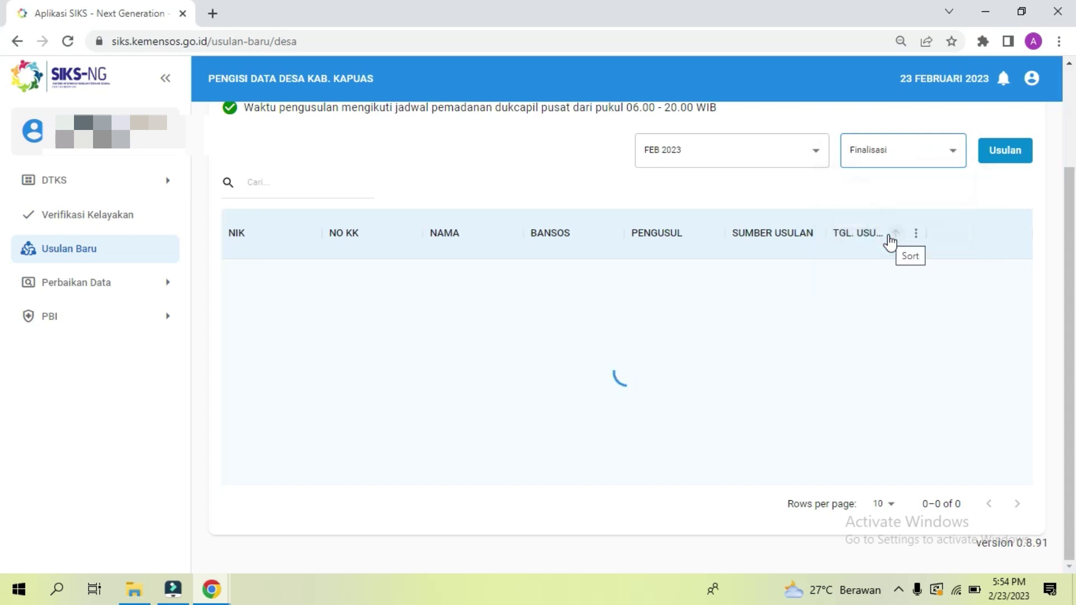